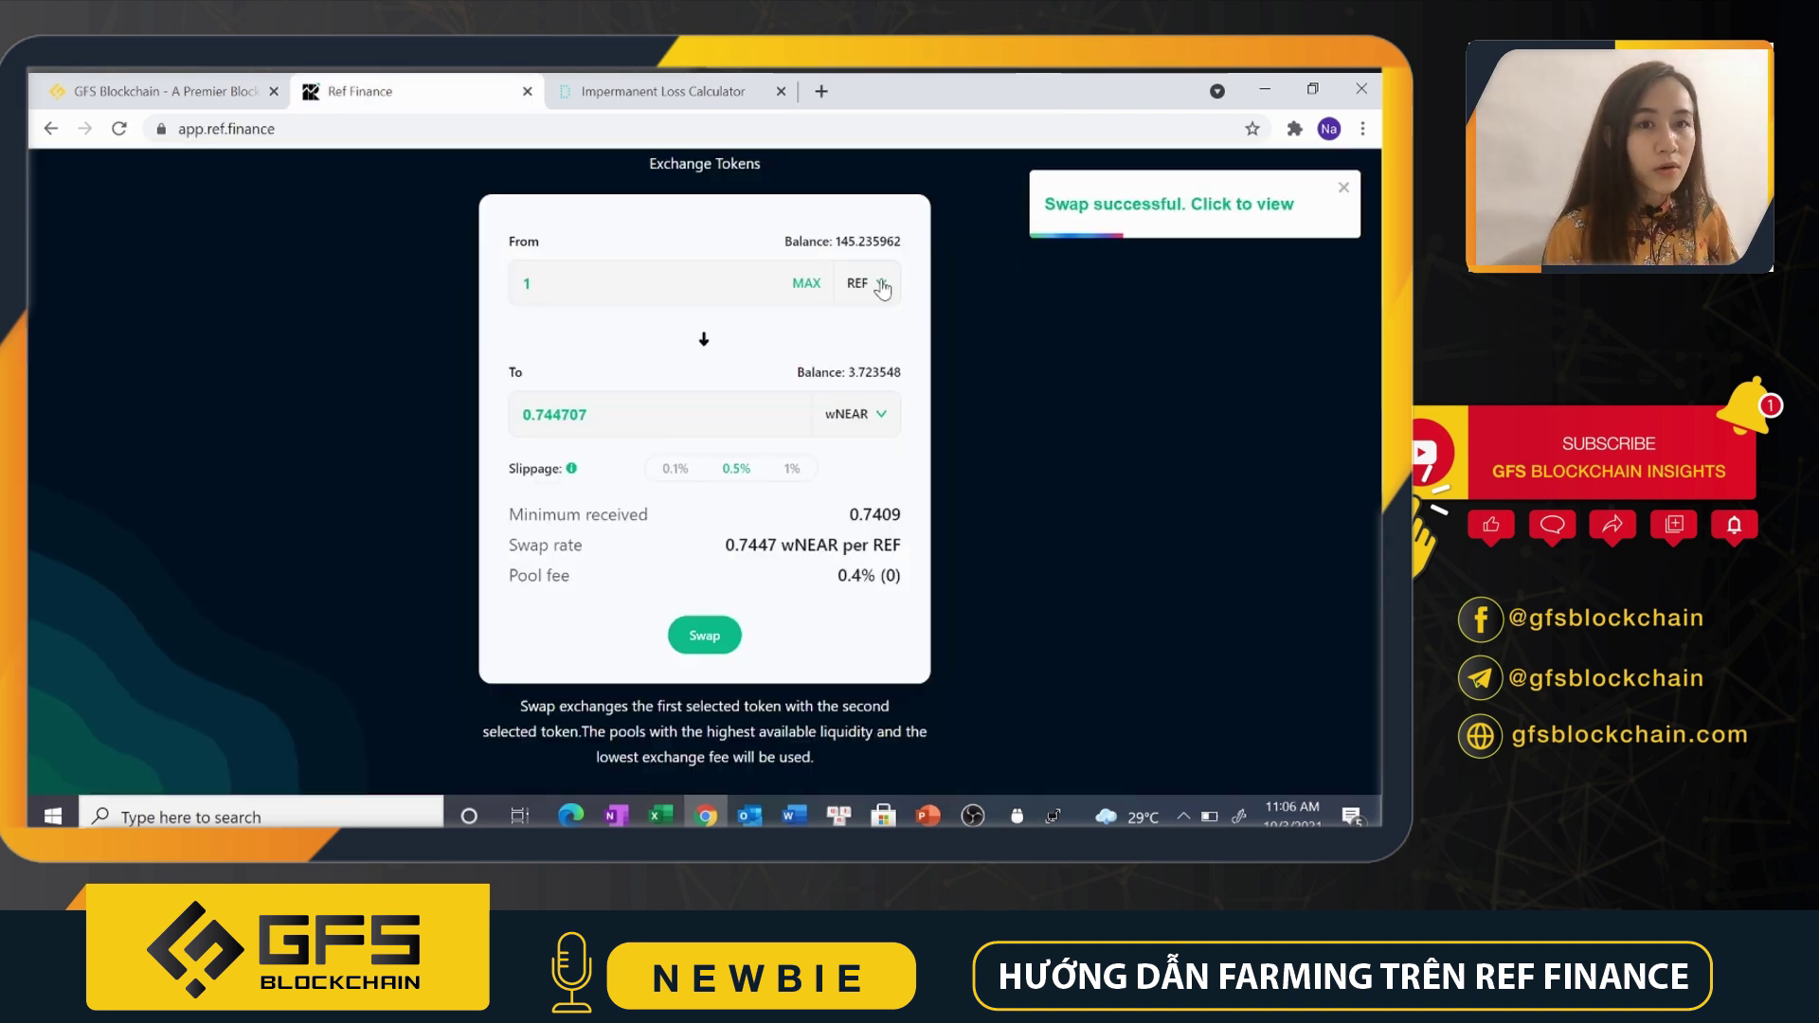
Set the swap pair from wNEAR to PARAS and swap 1 wNEAR
{"action": "left_click", "coordinate": [682, 275]}
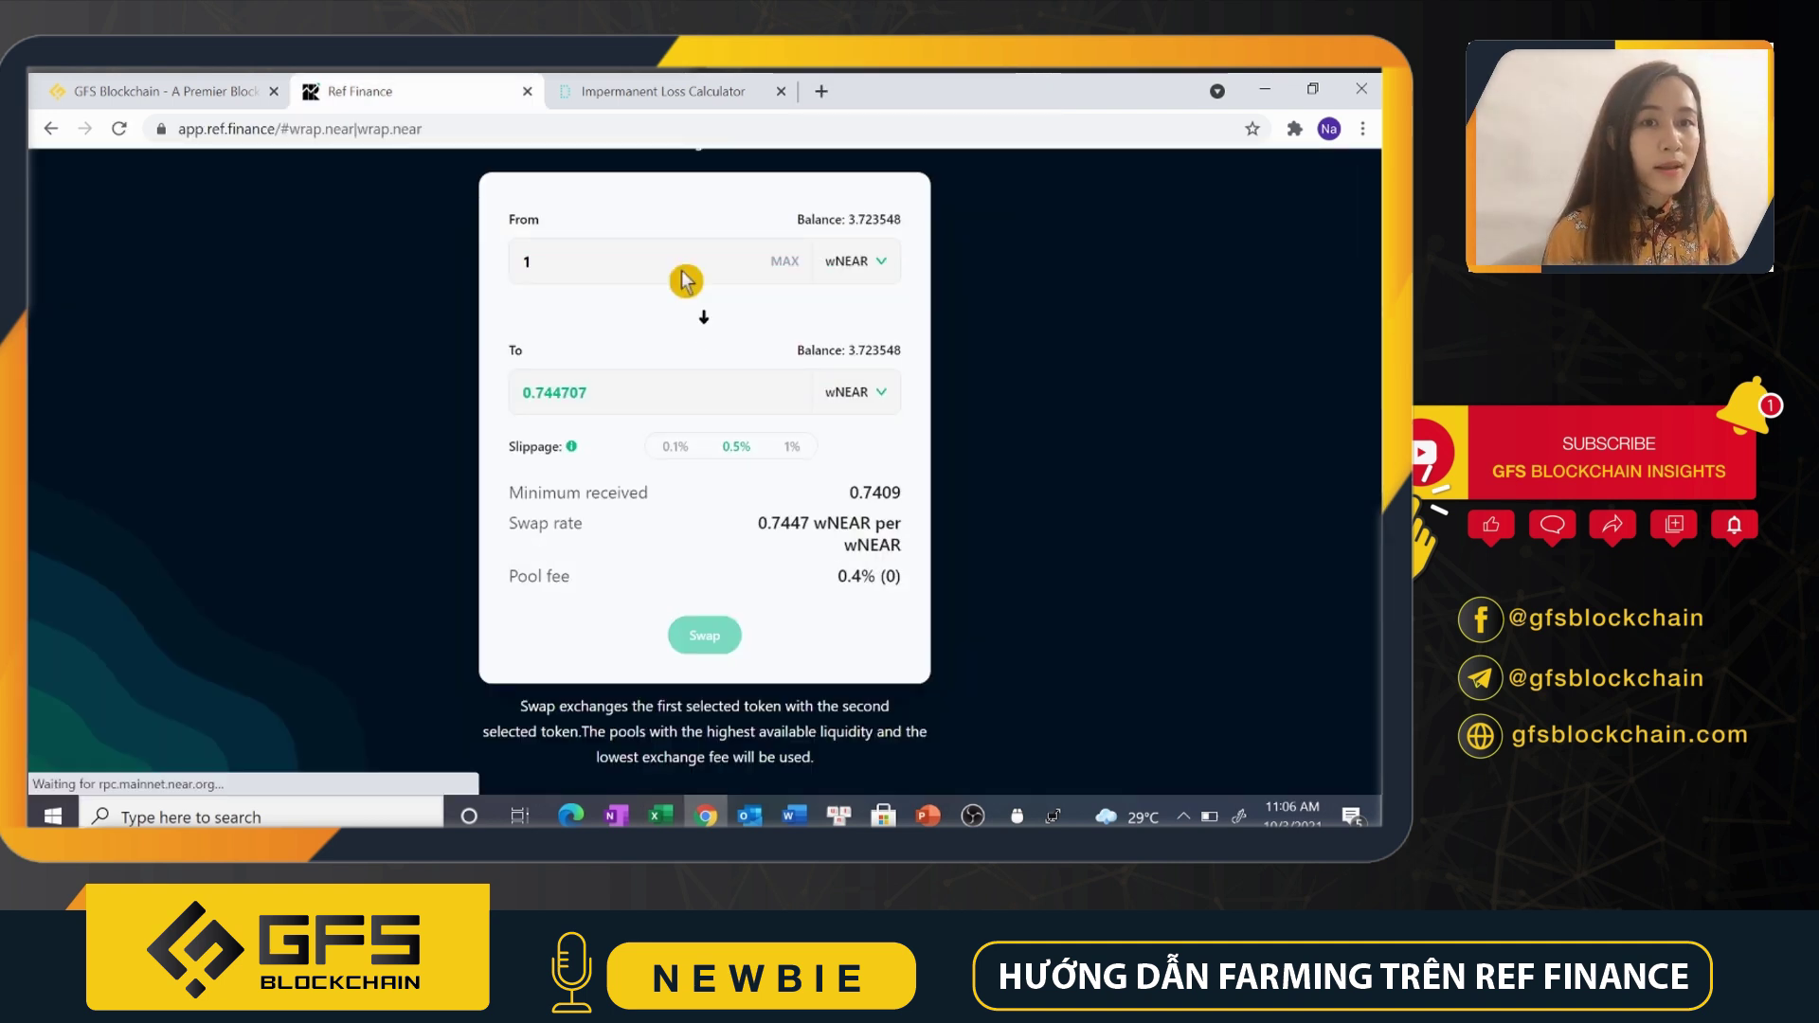
{"action": "scroll", "coordinate": [370, 430], "scroll_direction": "up", "scroll_amount": 3}
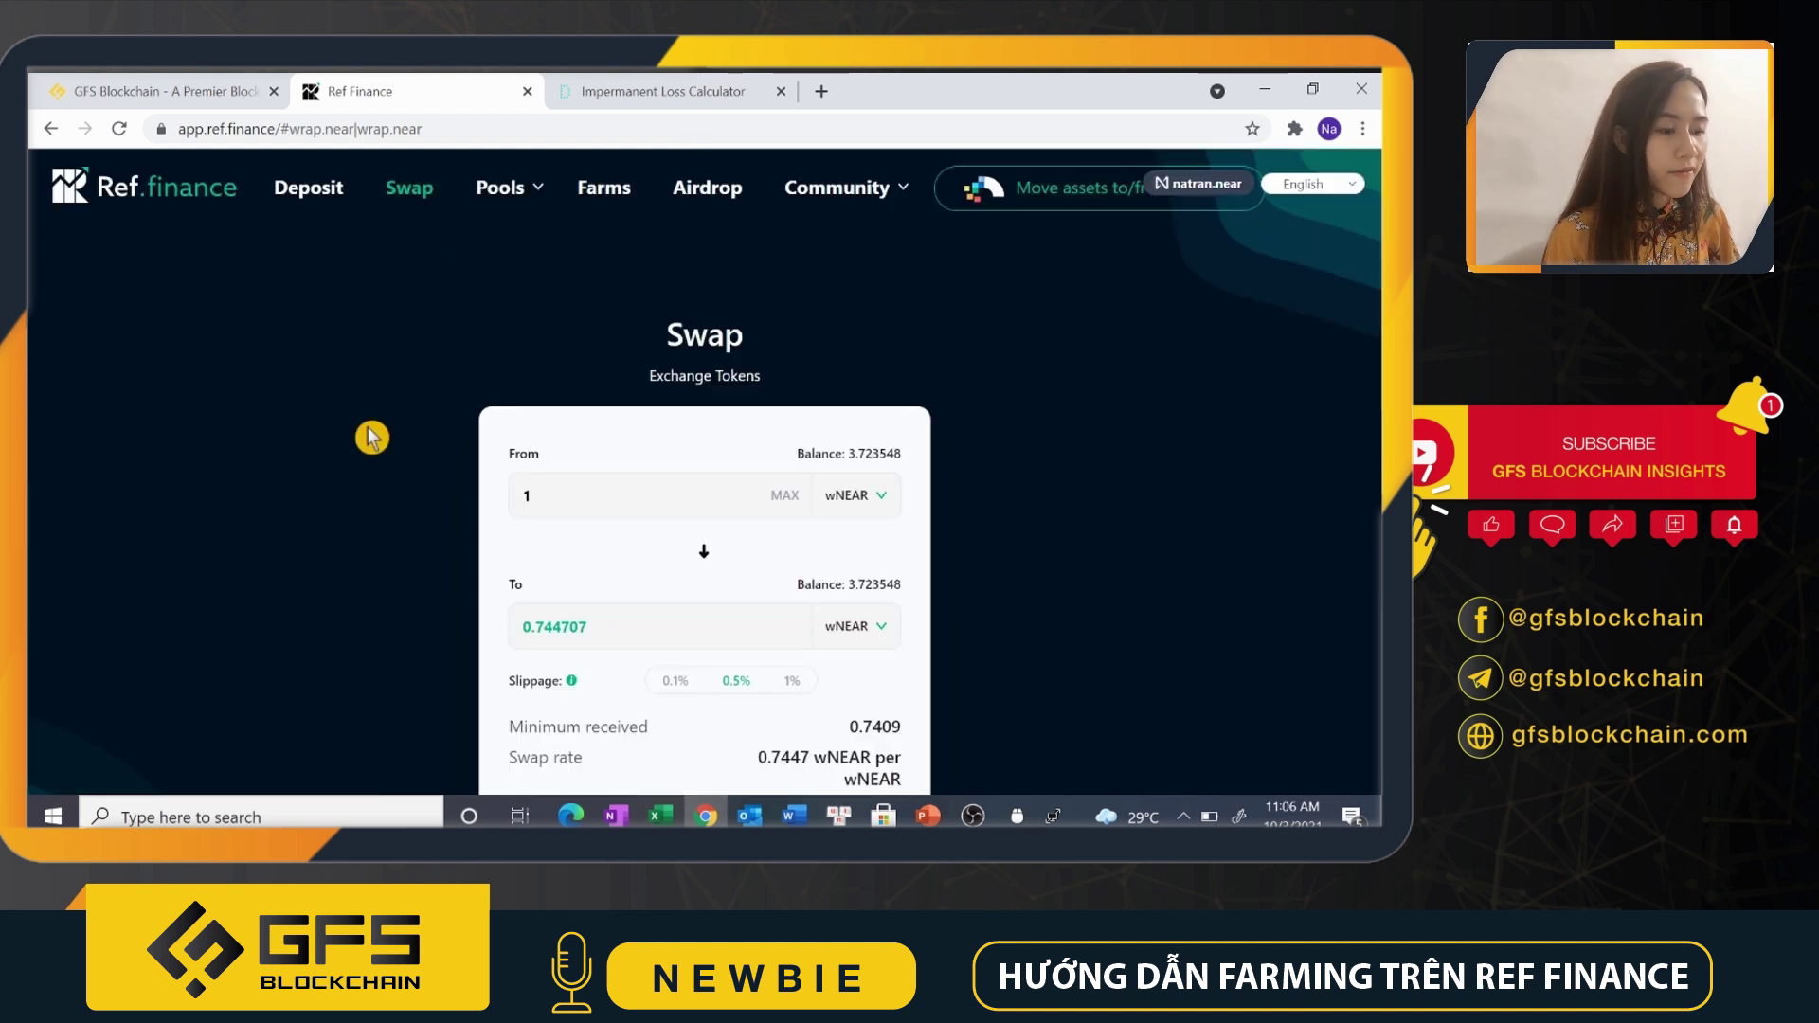
{"action": "left_click", "coordinate": [844, 629]}
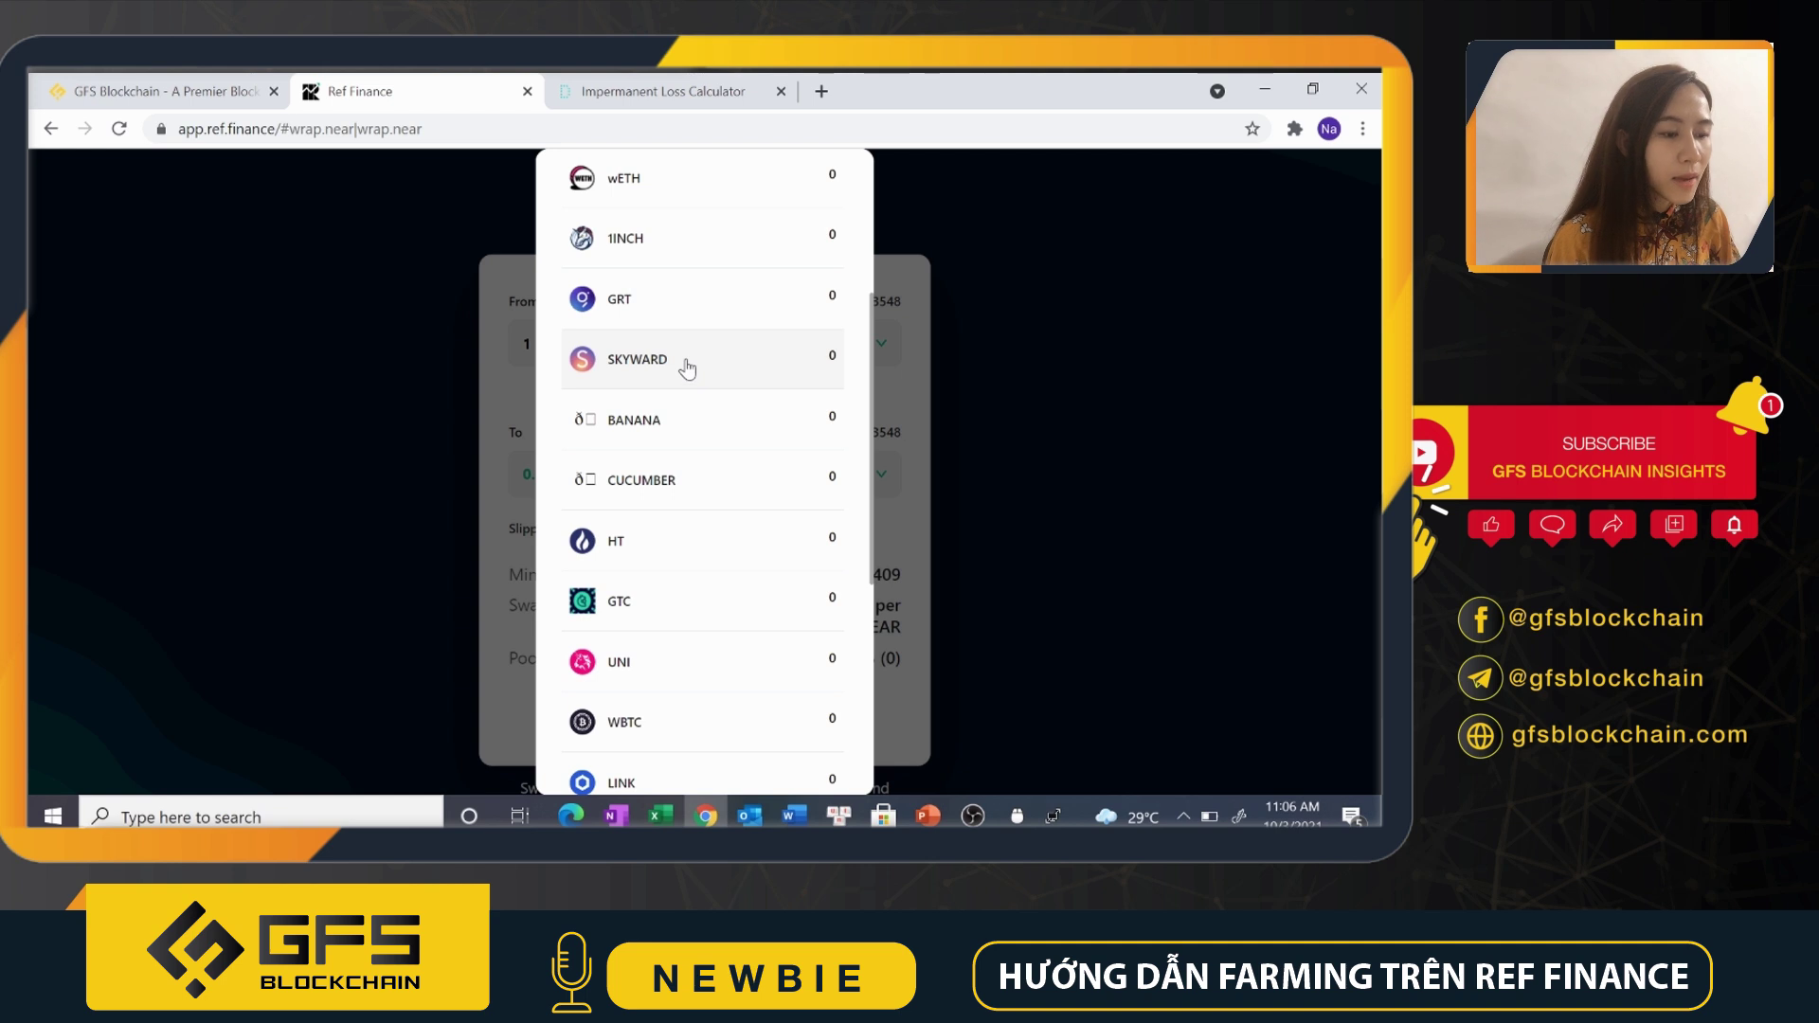
{"action": "scroll", "coordinate": [694, 407], "scroll_direction": "up", "scroll_amount": 3}
{"action": "scroll", "coordinate": [694, 414], "scroll_direction": "down", "scroll_amount": 6}
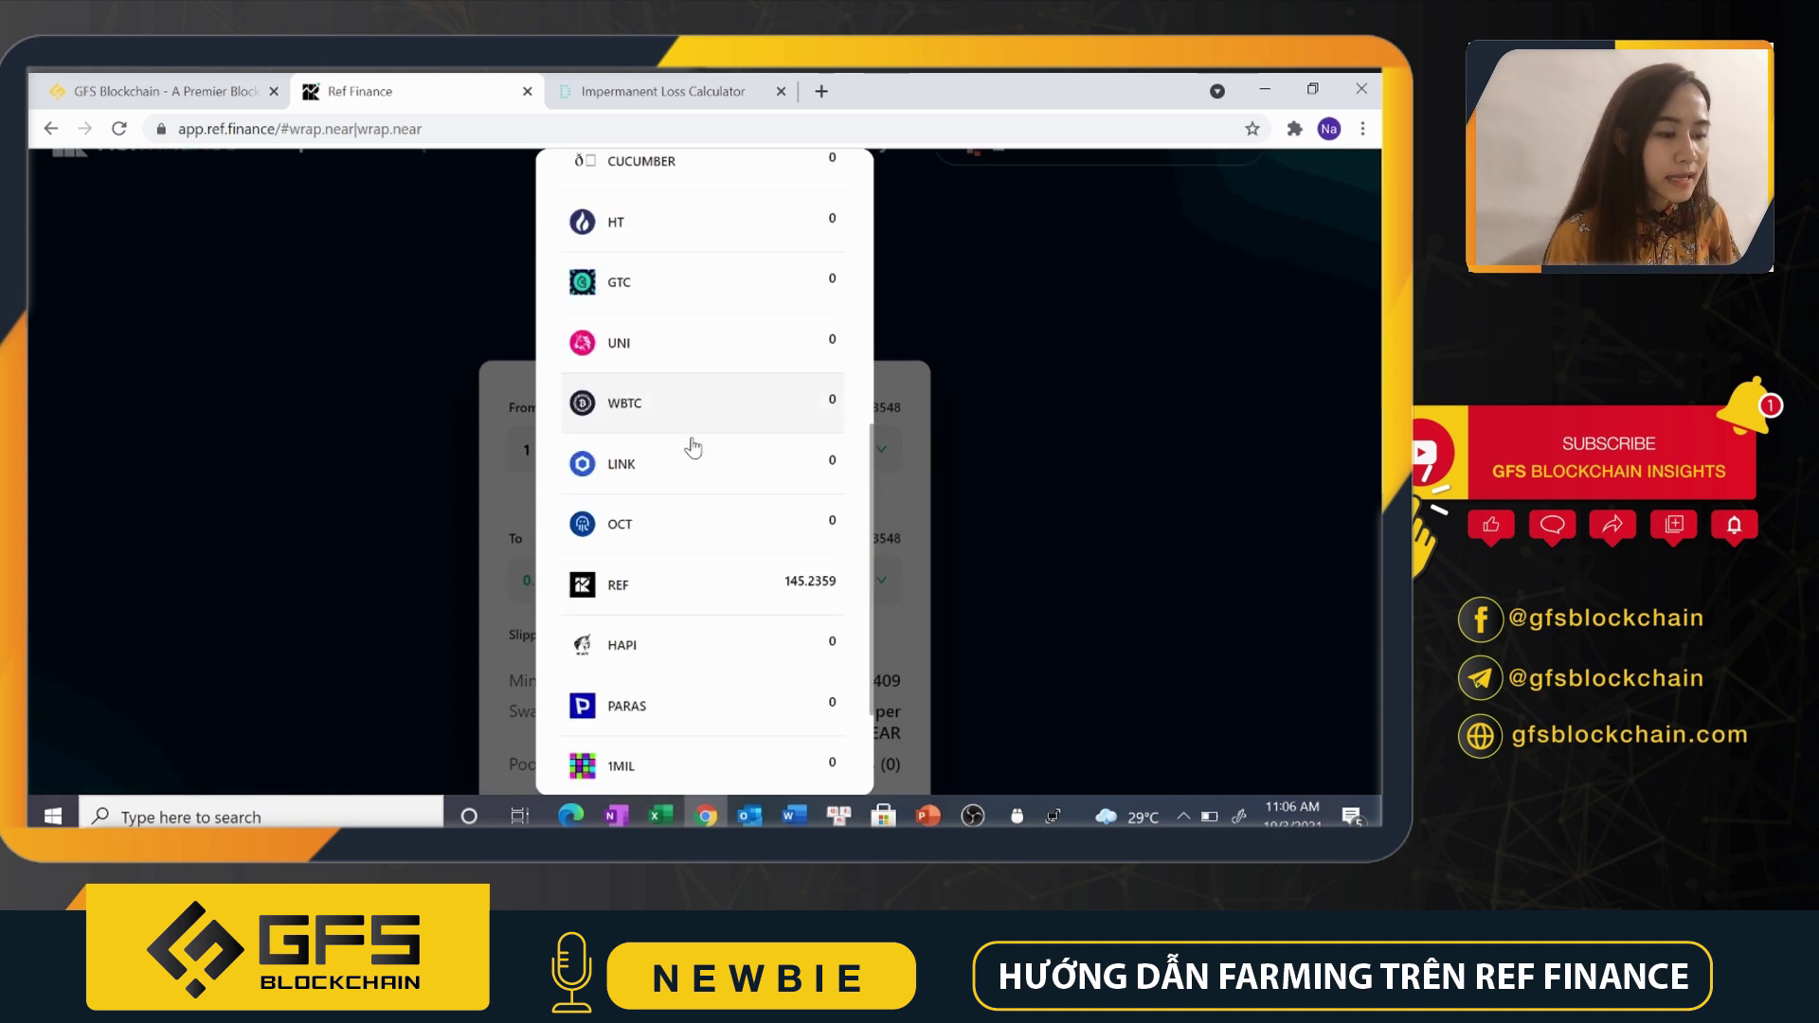
{"action": "scroll", "coordinate": [696, 440], "scroll_direction": "down", "scroll_amount": 2}
{"action": "scroll", "coordinate": [706, 577], "scroll_direction": "down", "scroll_amount": 2}
{"action": "left_click", "coordinate": [706, 577]}
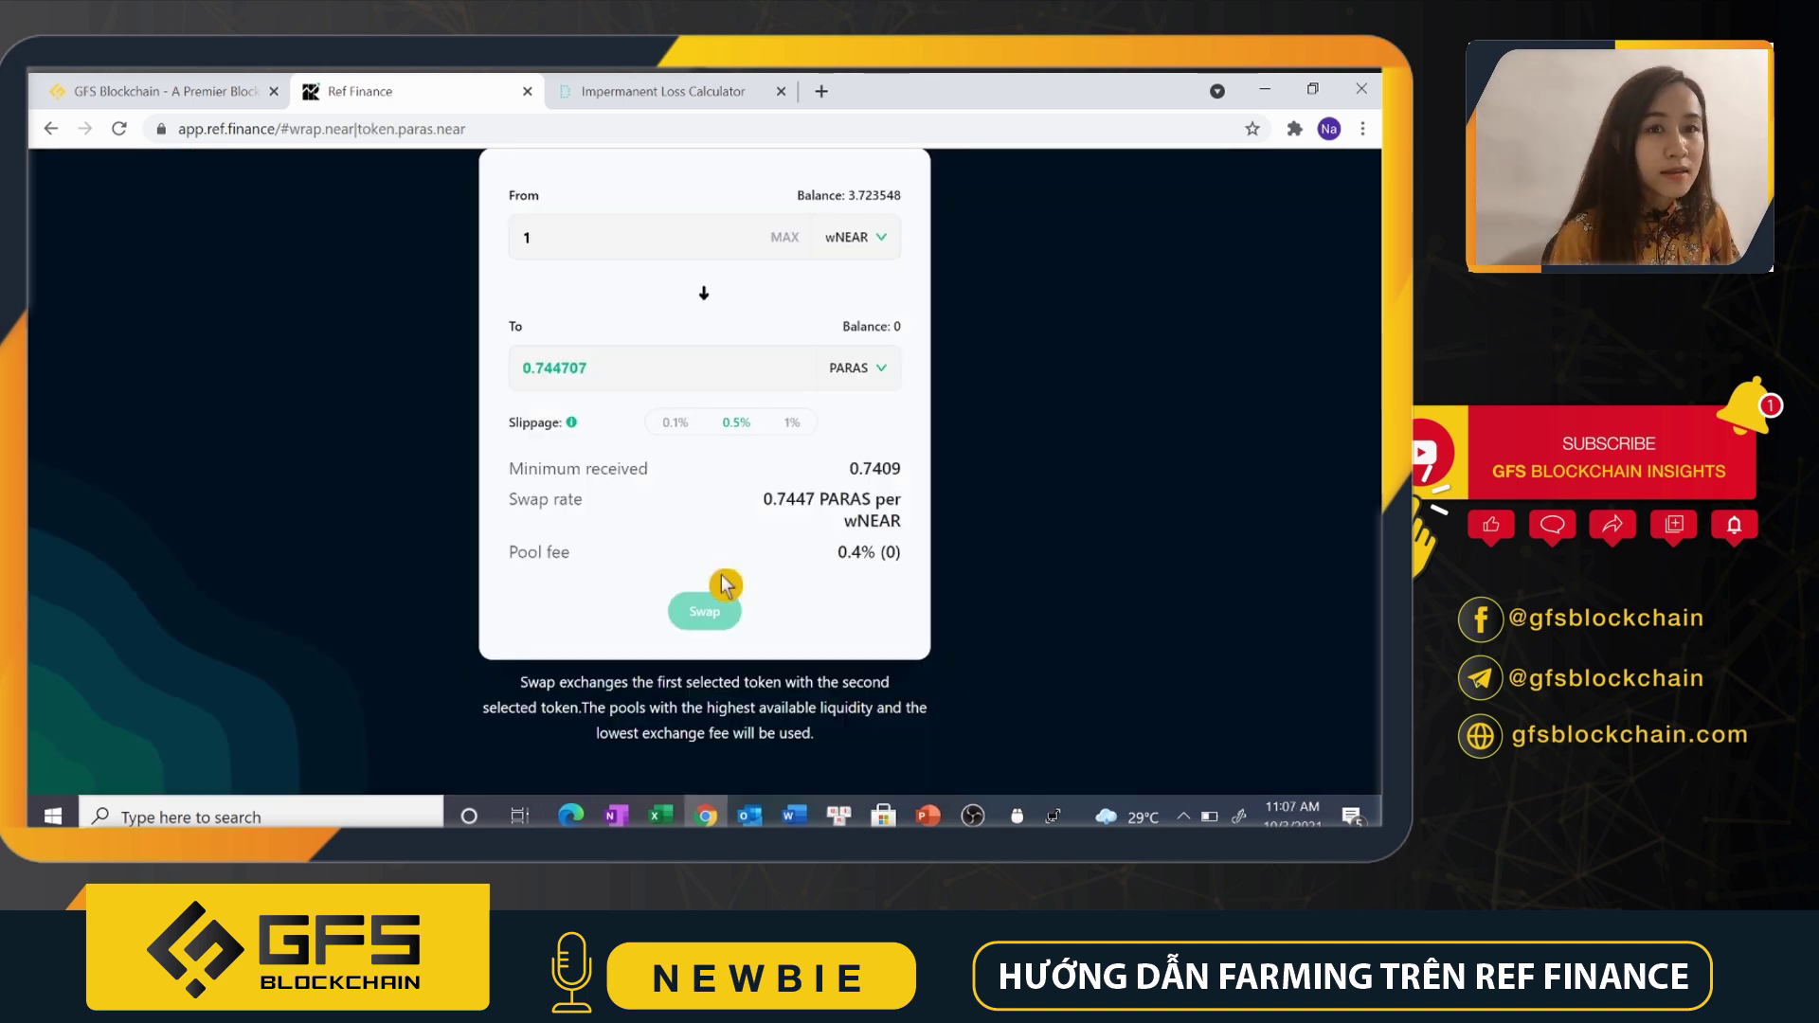
{"action": "left_click", "coordinate": [785, 458]}
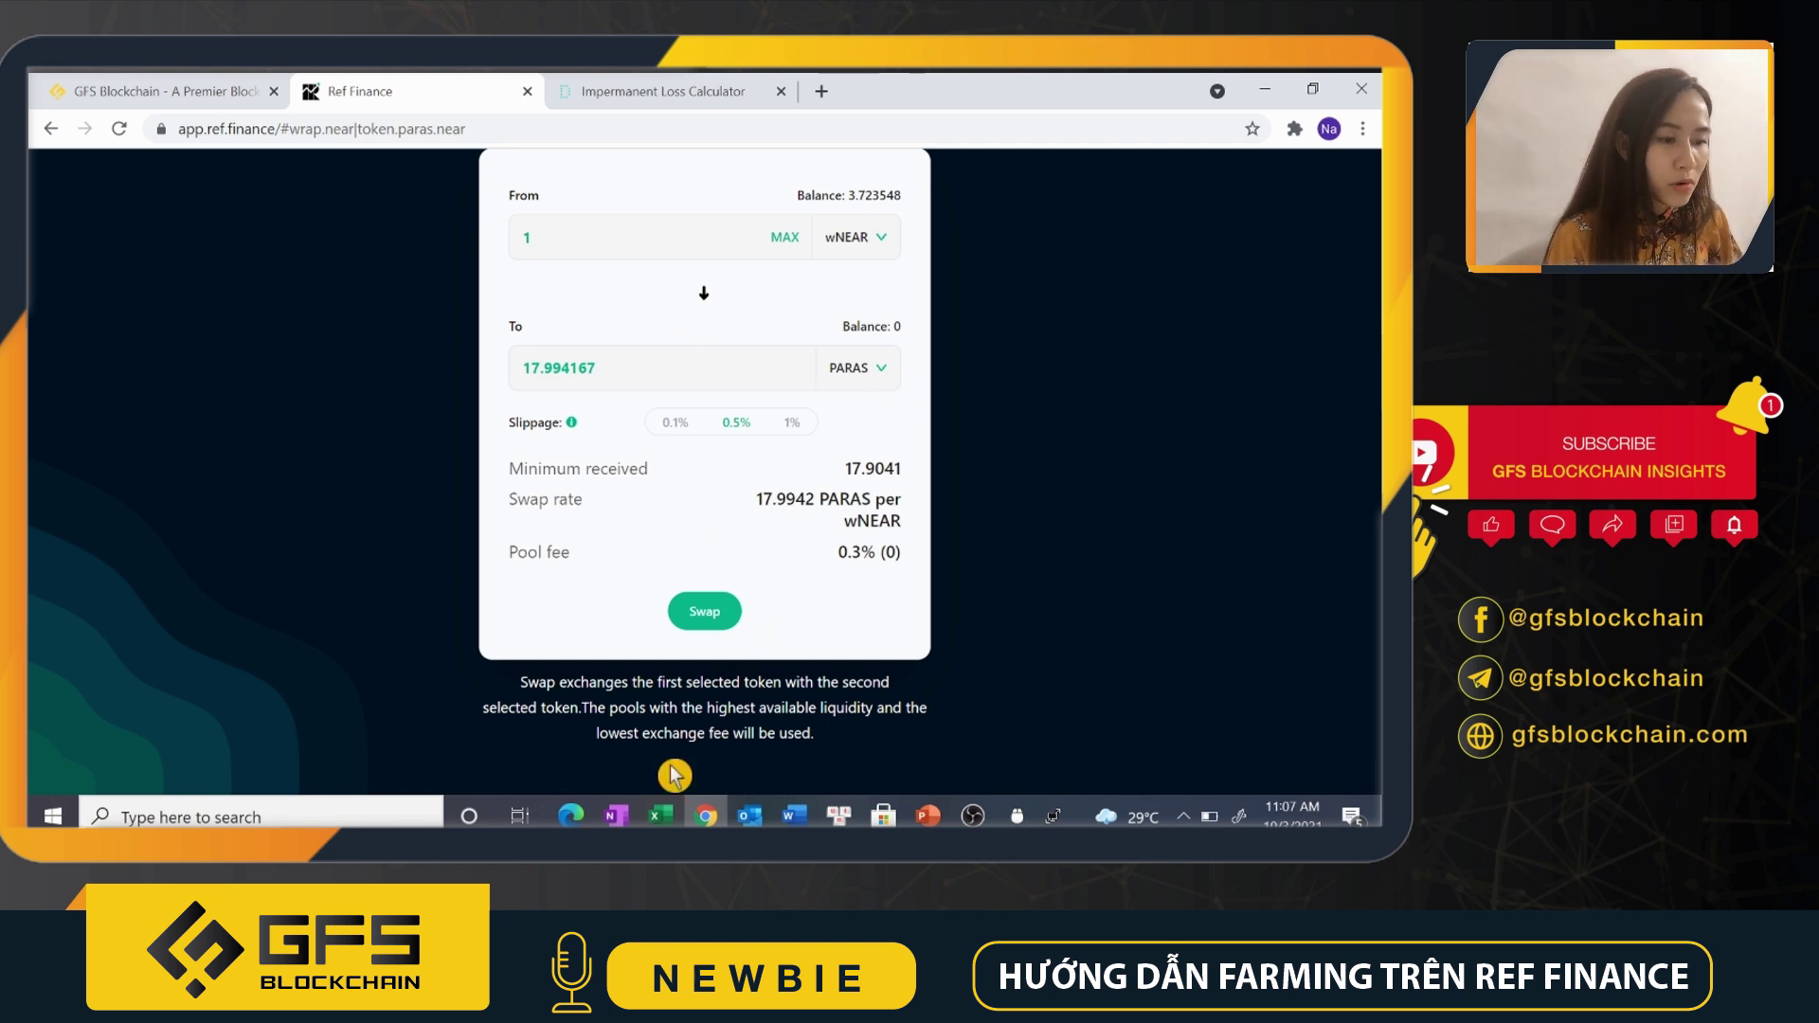
{"action": "left_click", "coordinate": [705, 614]}
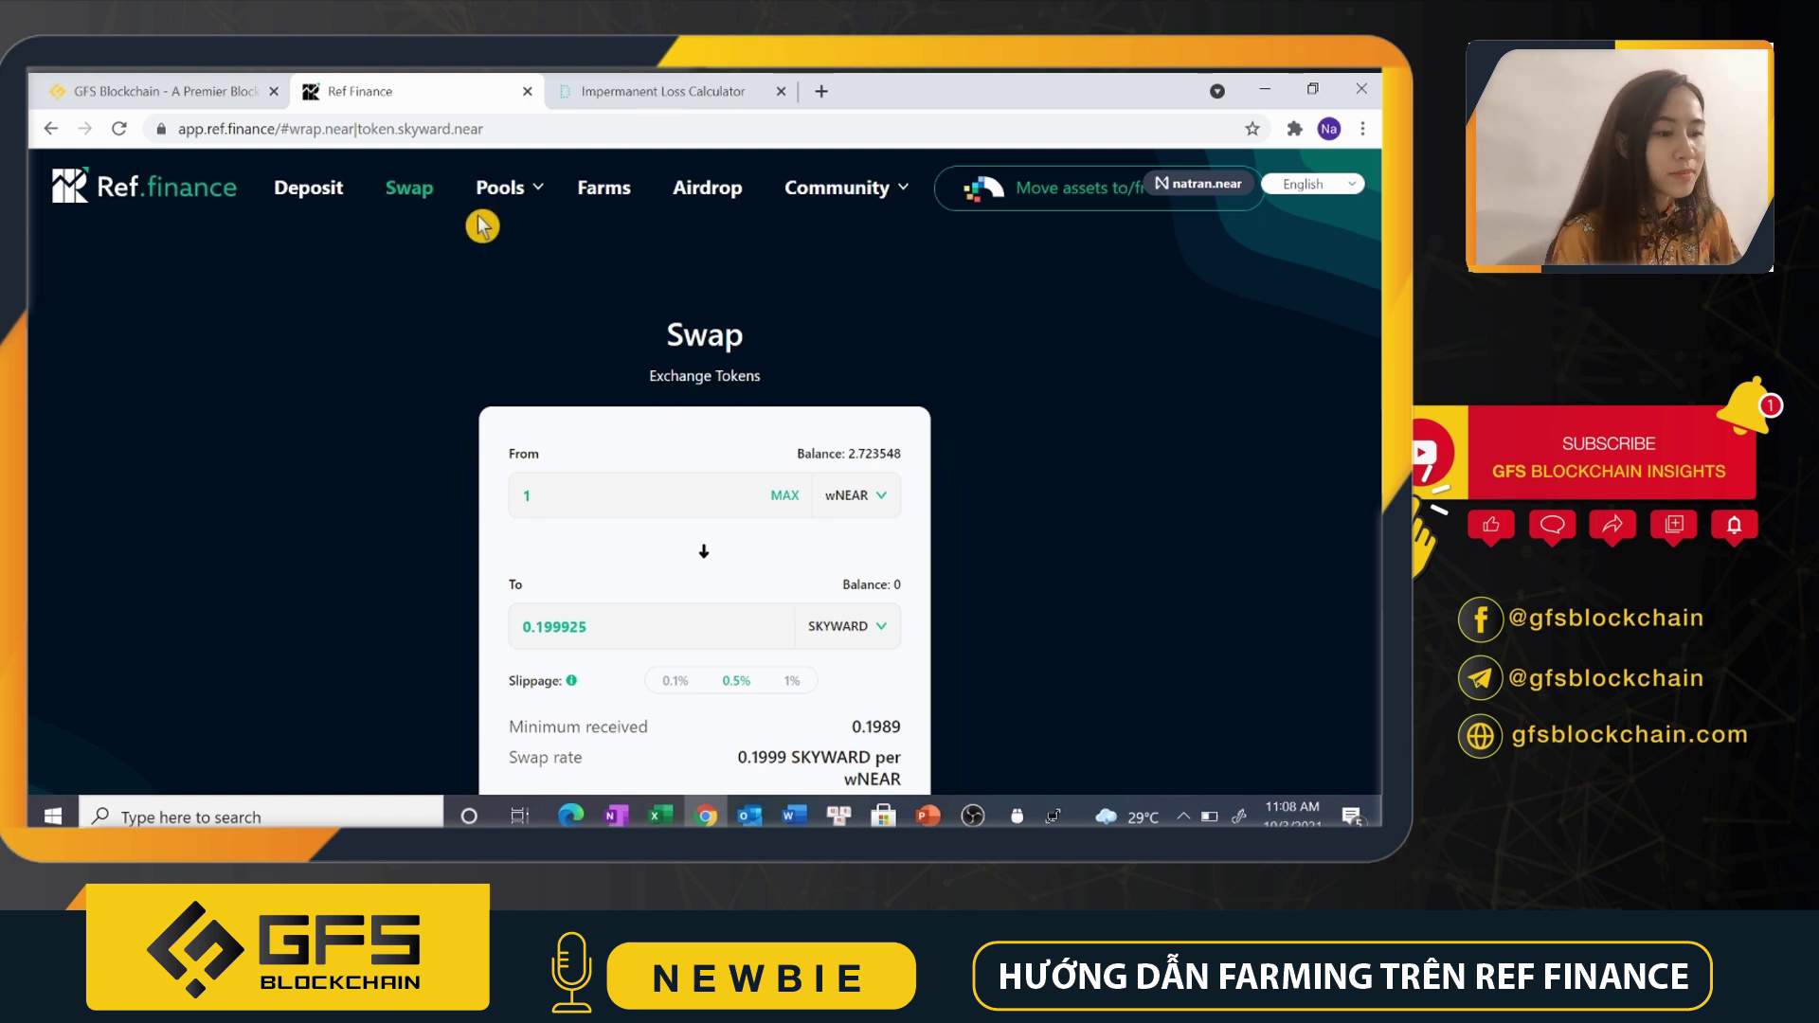
Open the Farms page and examine the APR, weekly rewards and total staked of the active farms
{"action": "left_click", "coordinate": [603, 200]}
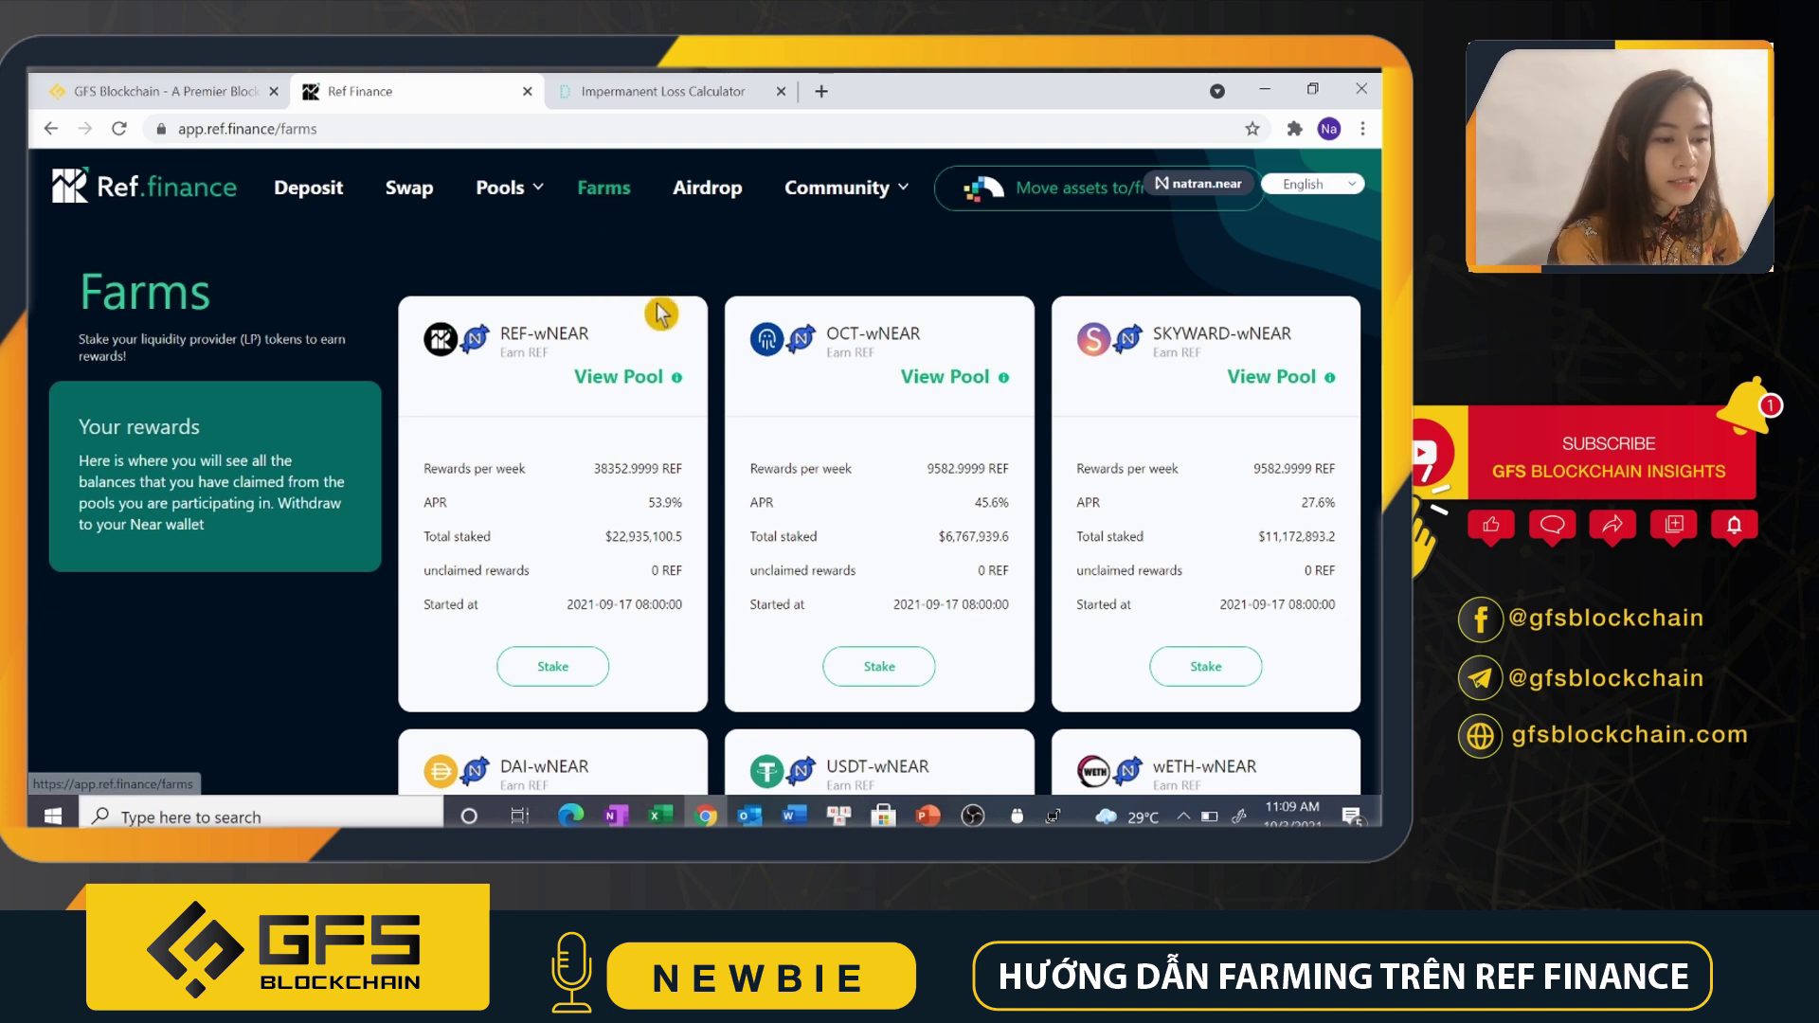
{"action": "scroll", "coordinate": [662, 309], "scroll_direction": "down", "scroll_amount": 1}
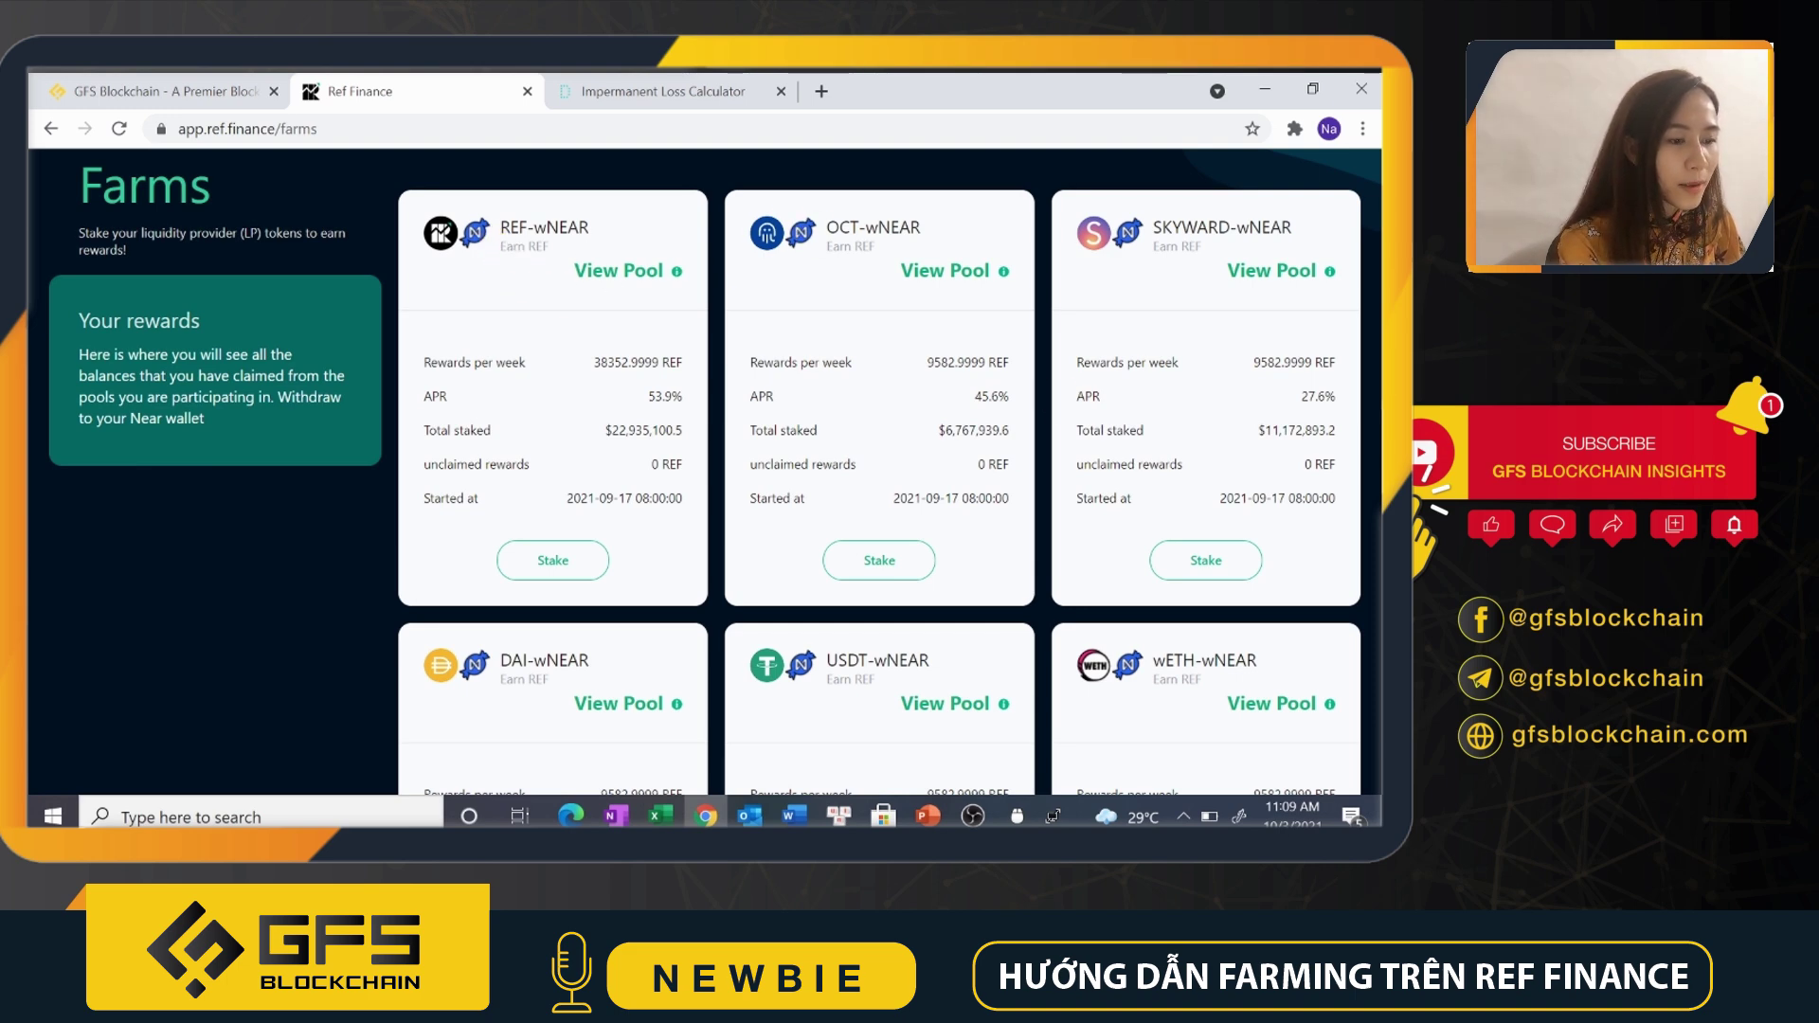
{"action": "scroll", "coordinate": [840, 516], "scroll_direction": "down", "scroll_amount": 2}
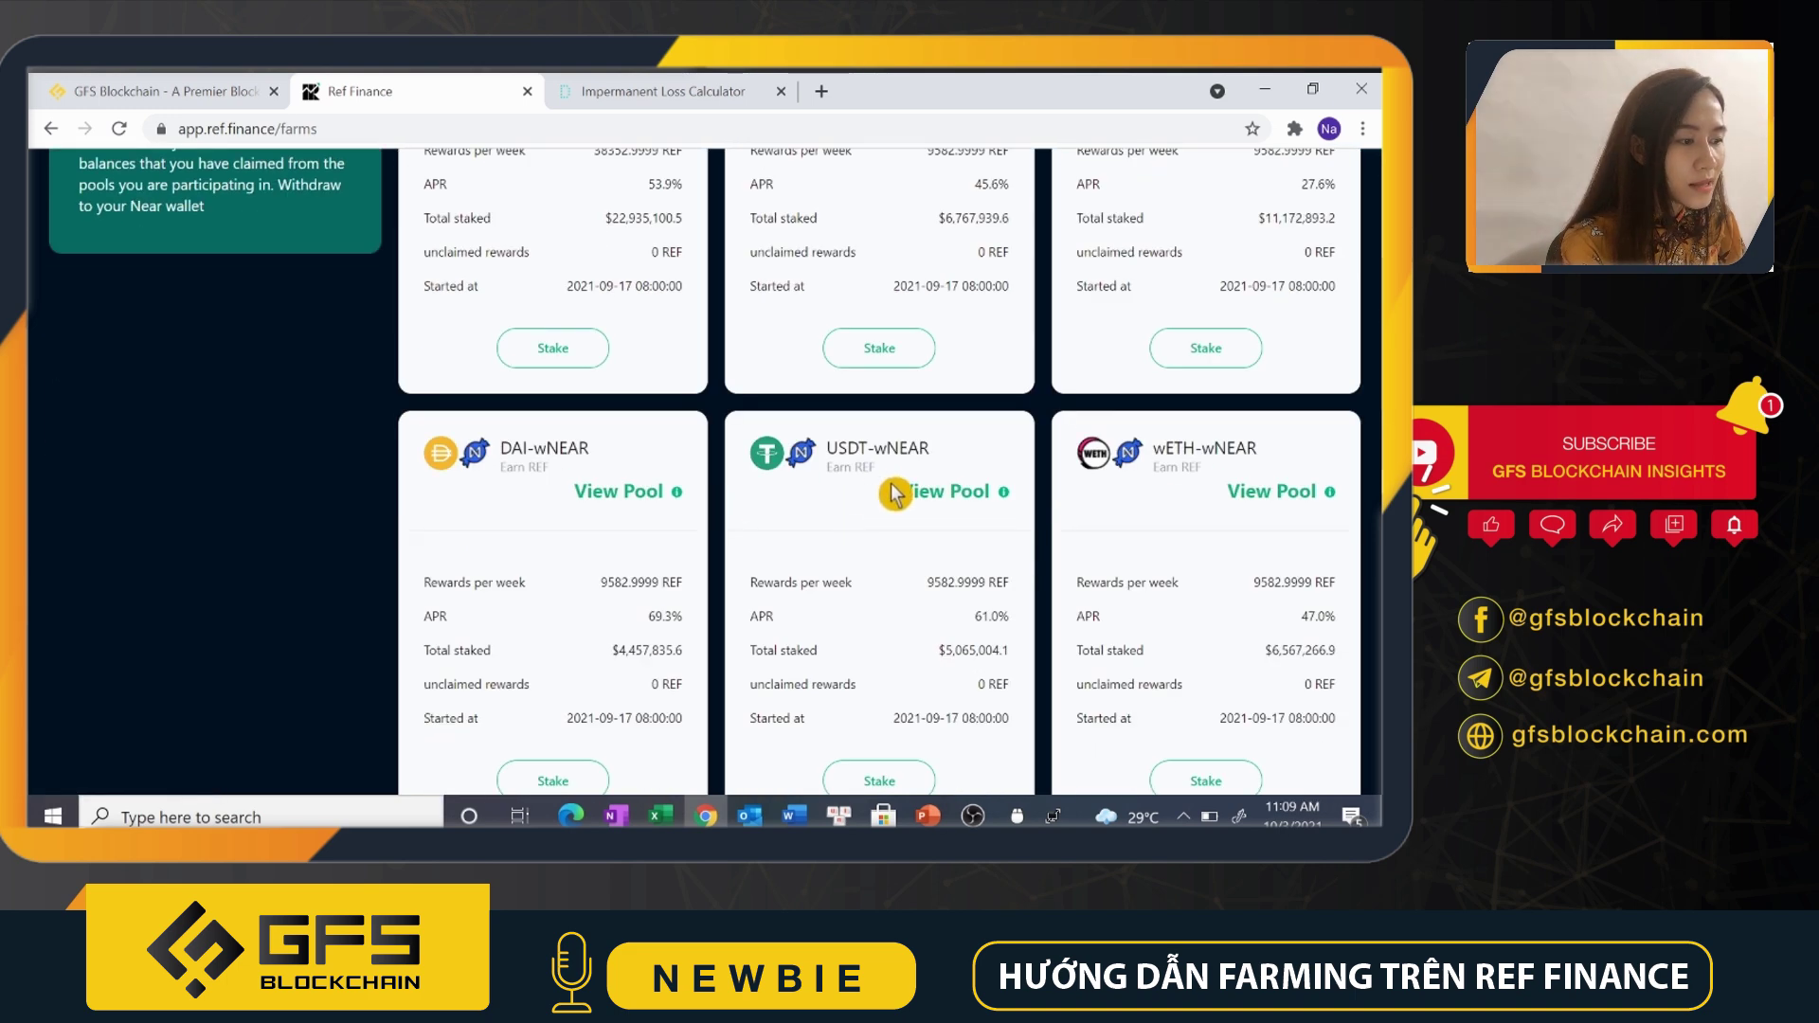
{"action": "scroll", "coordinate": [1219, 497], "scroll_direction": "down", "scroll_amount": 2}
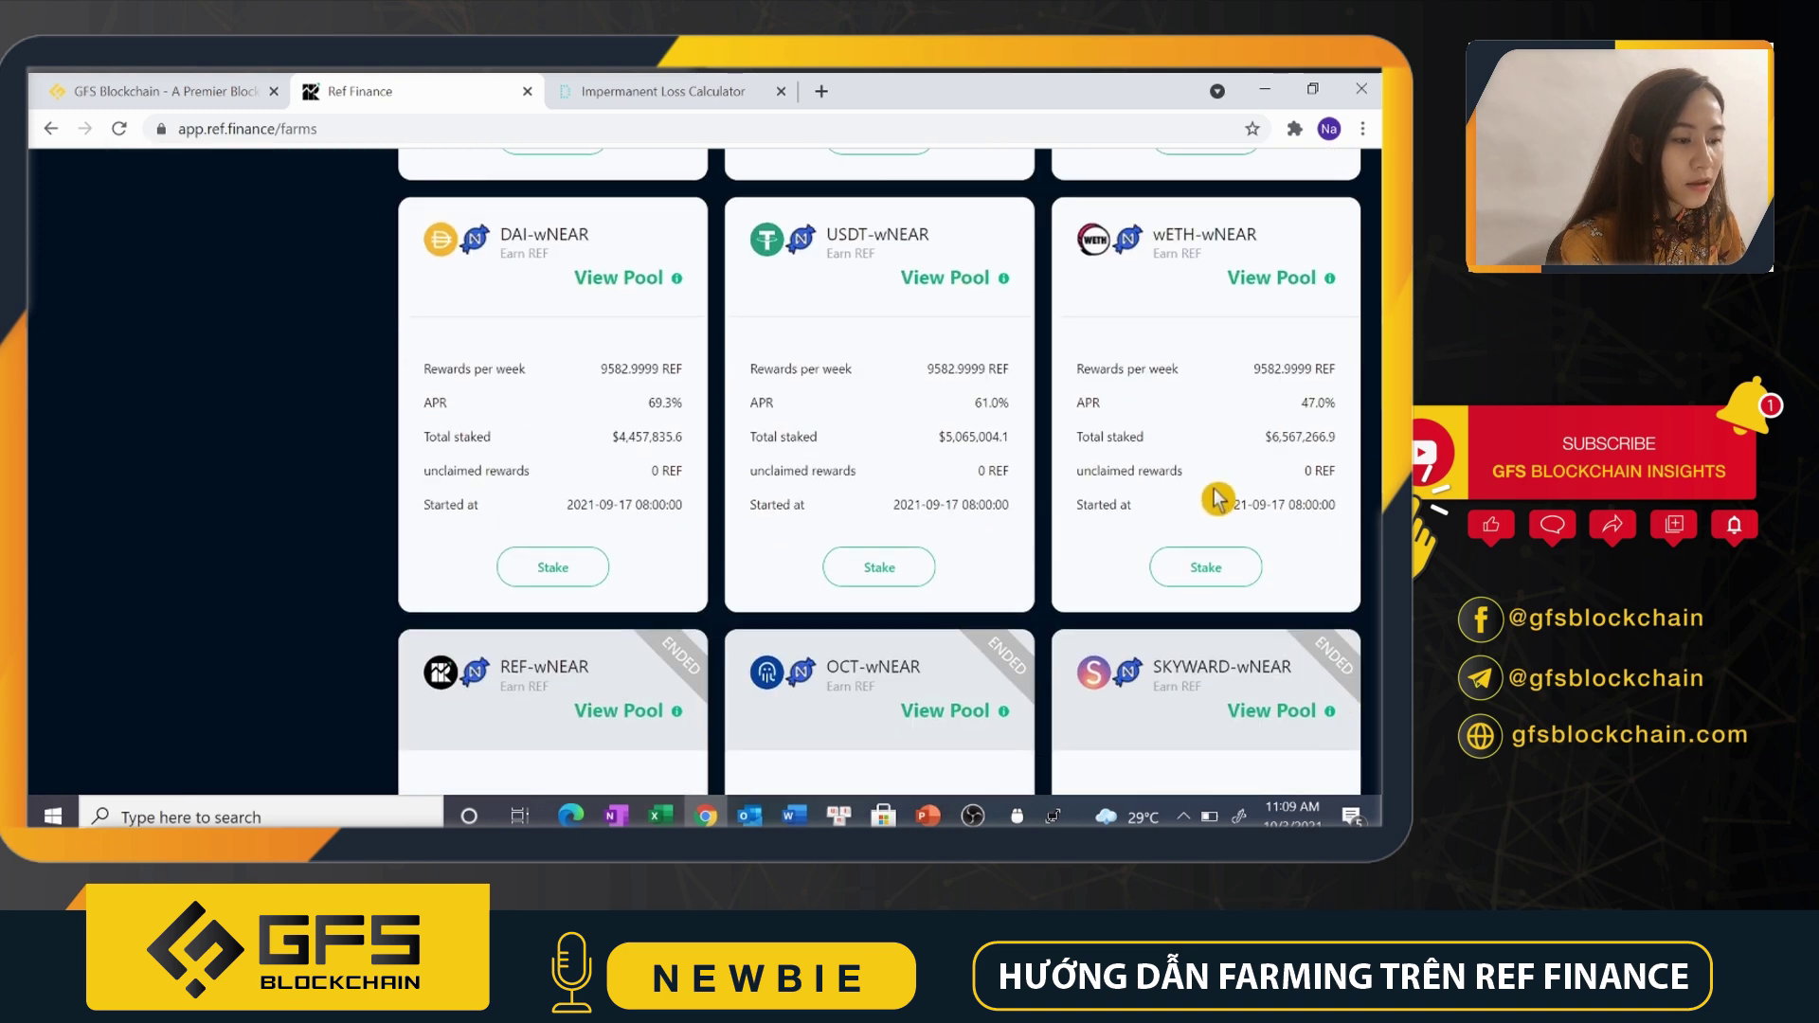
{"action": "scroll", "coordinate": [683, 396], "scroll_direction": "down", "scroll_amount": 2}
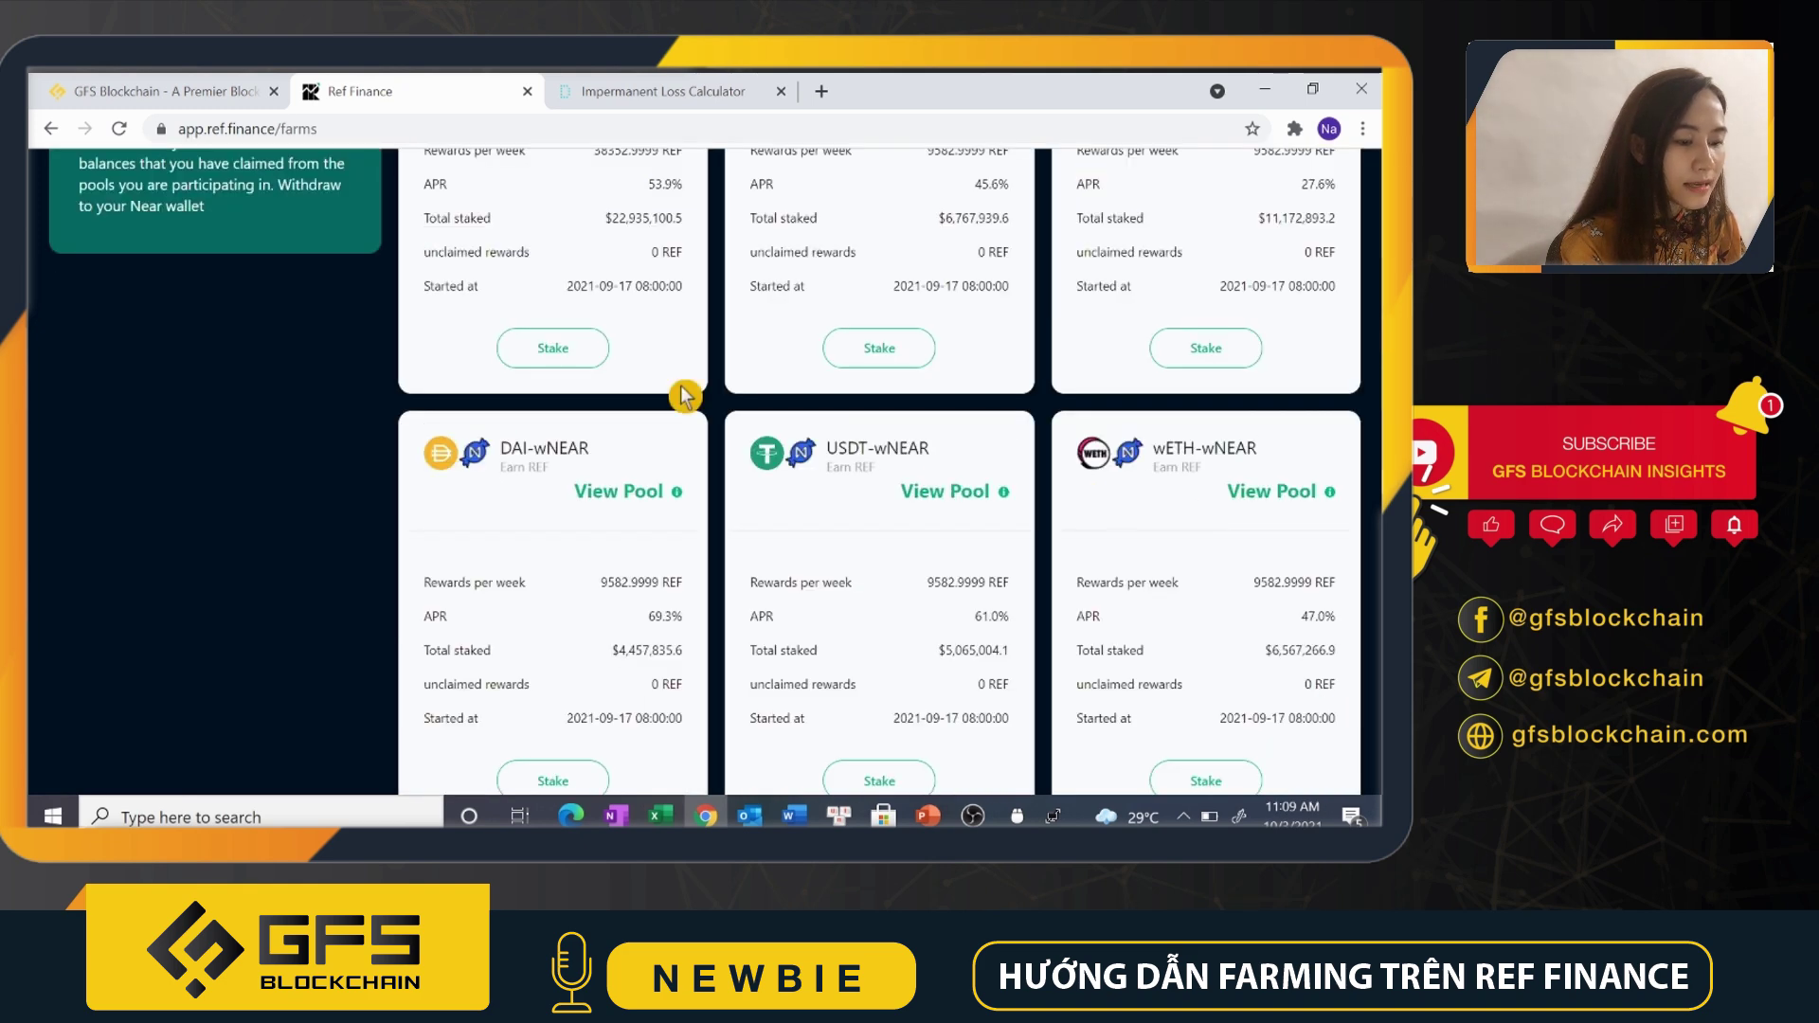
{"action": "scroll", "coordinate": [758, 401], "scroll_direction": "down", "scroll_amount": 3}
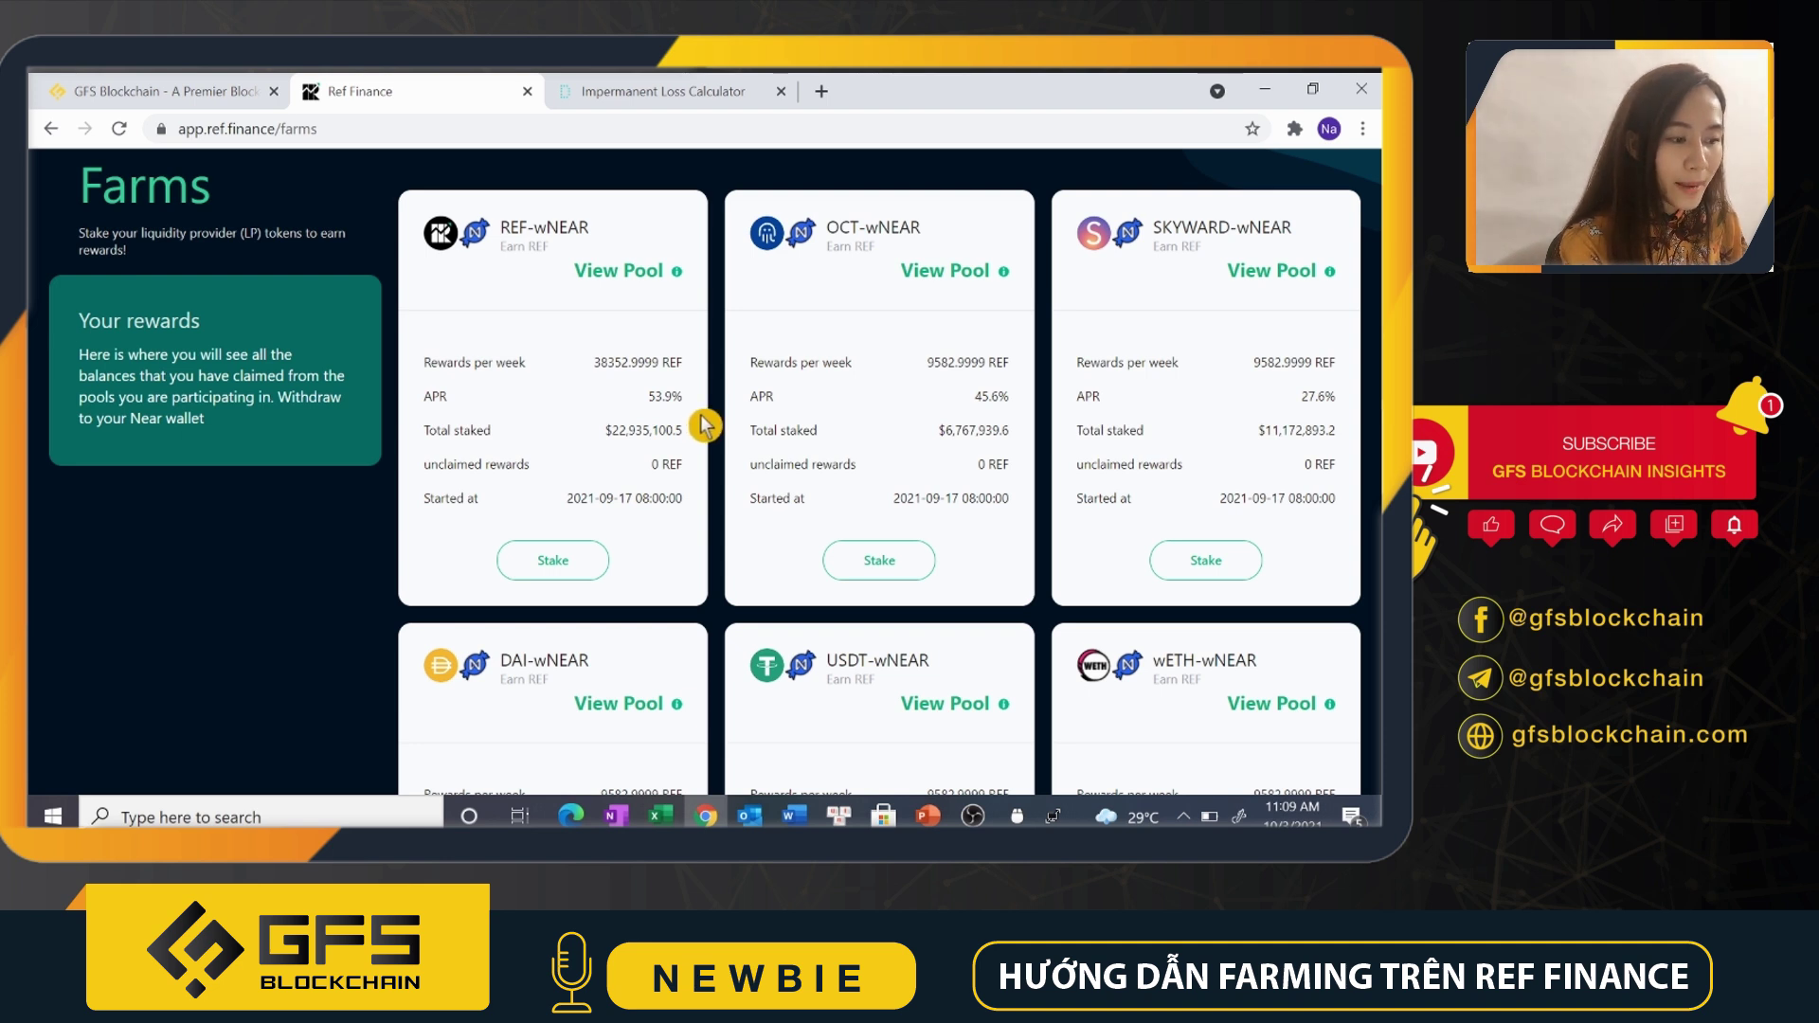
{"action": "key", "text": "alt+Tab"}
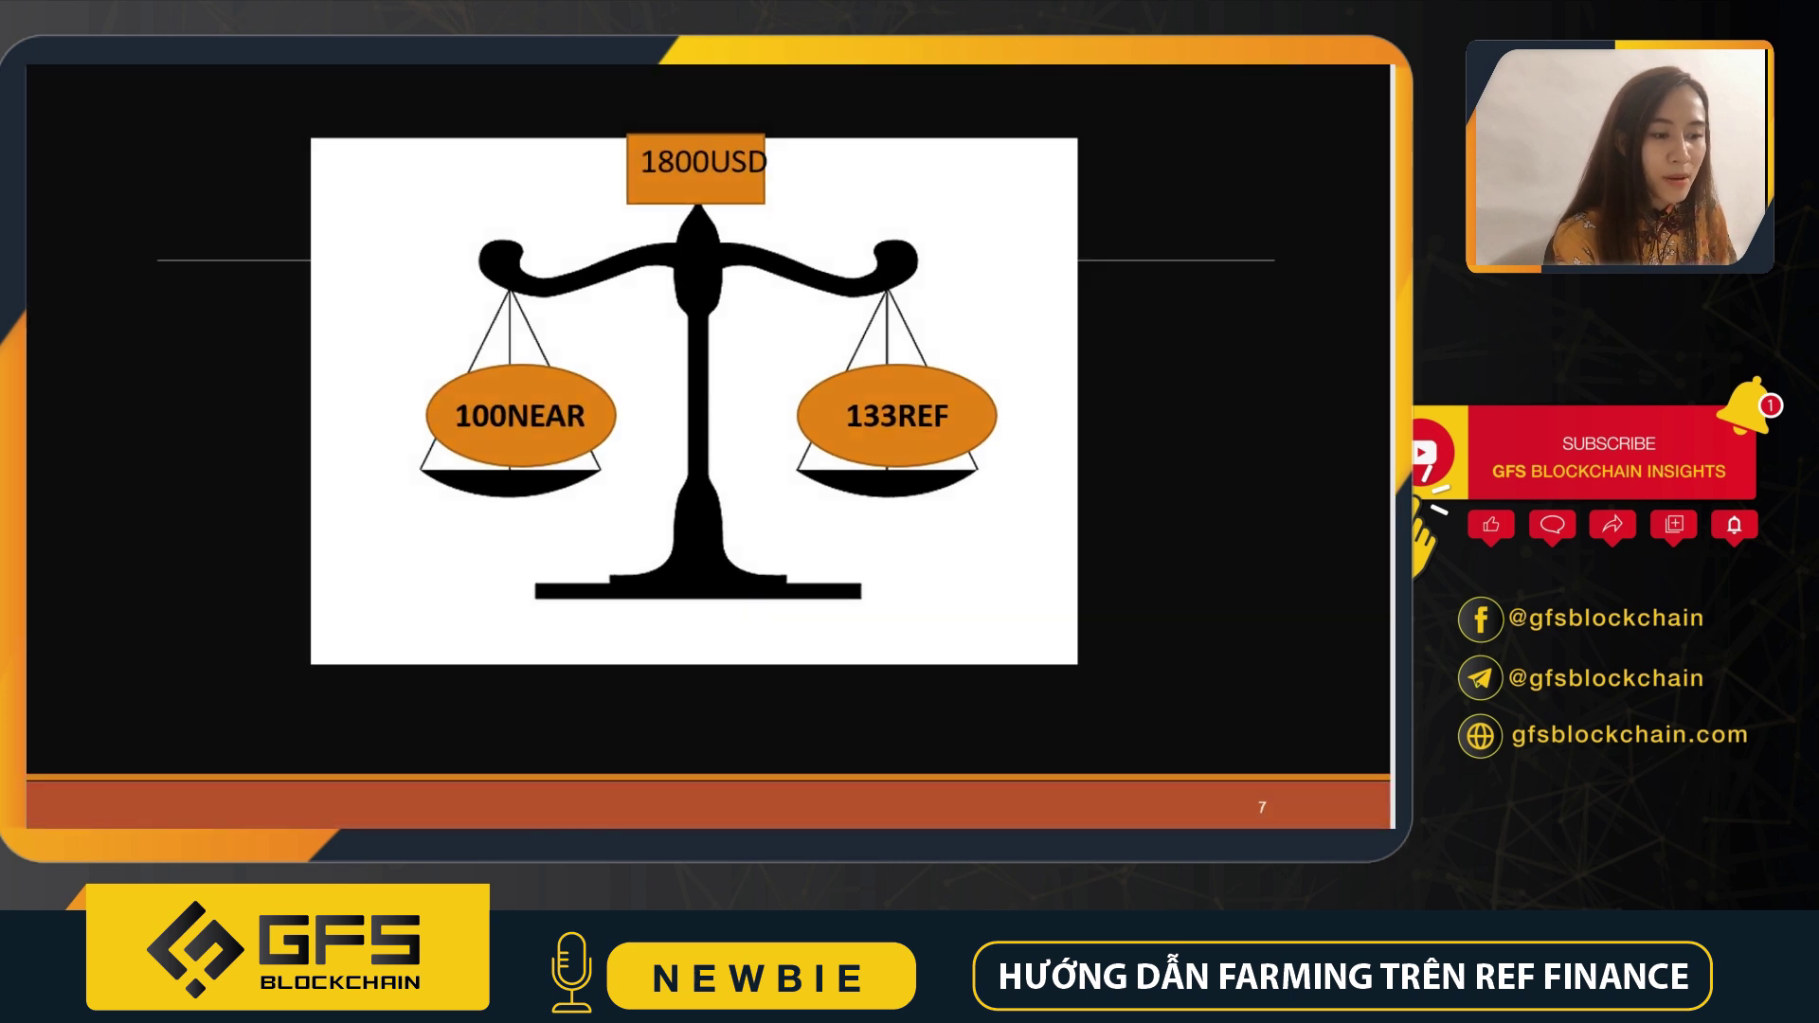
{"action": "key", "text": "alt+Tab"}
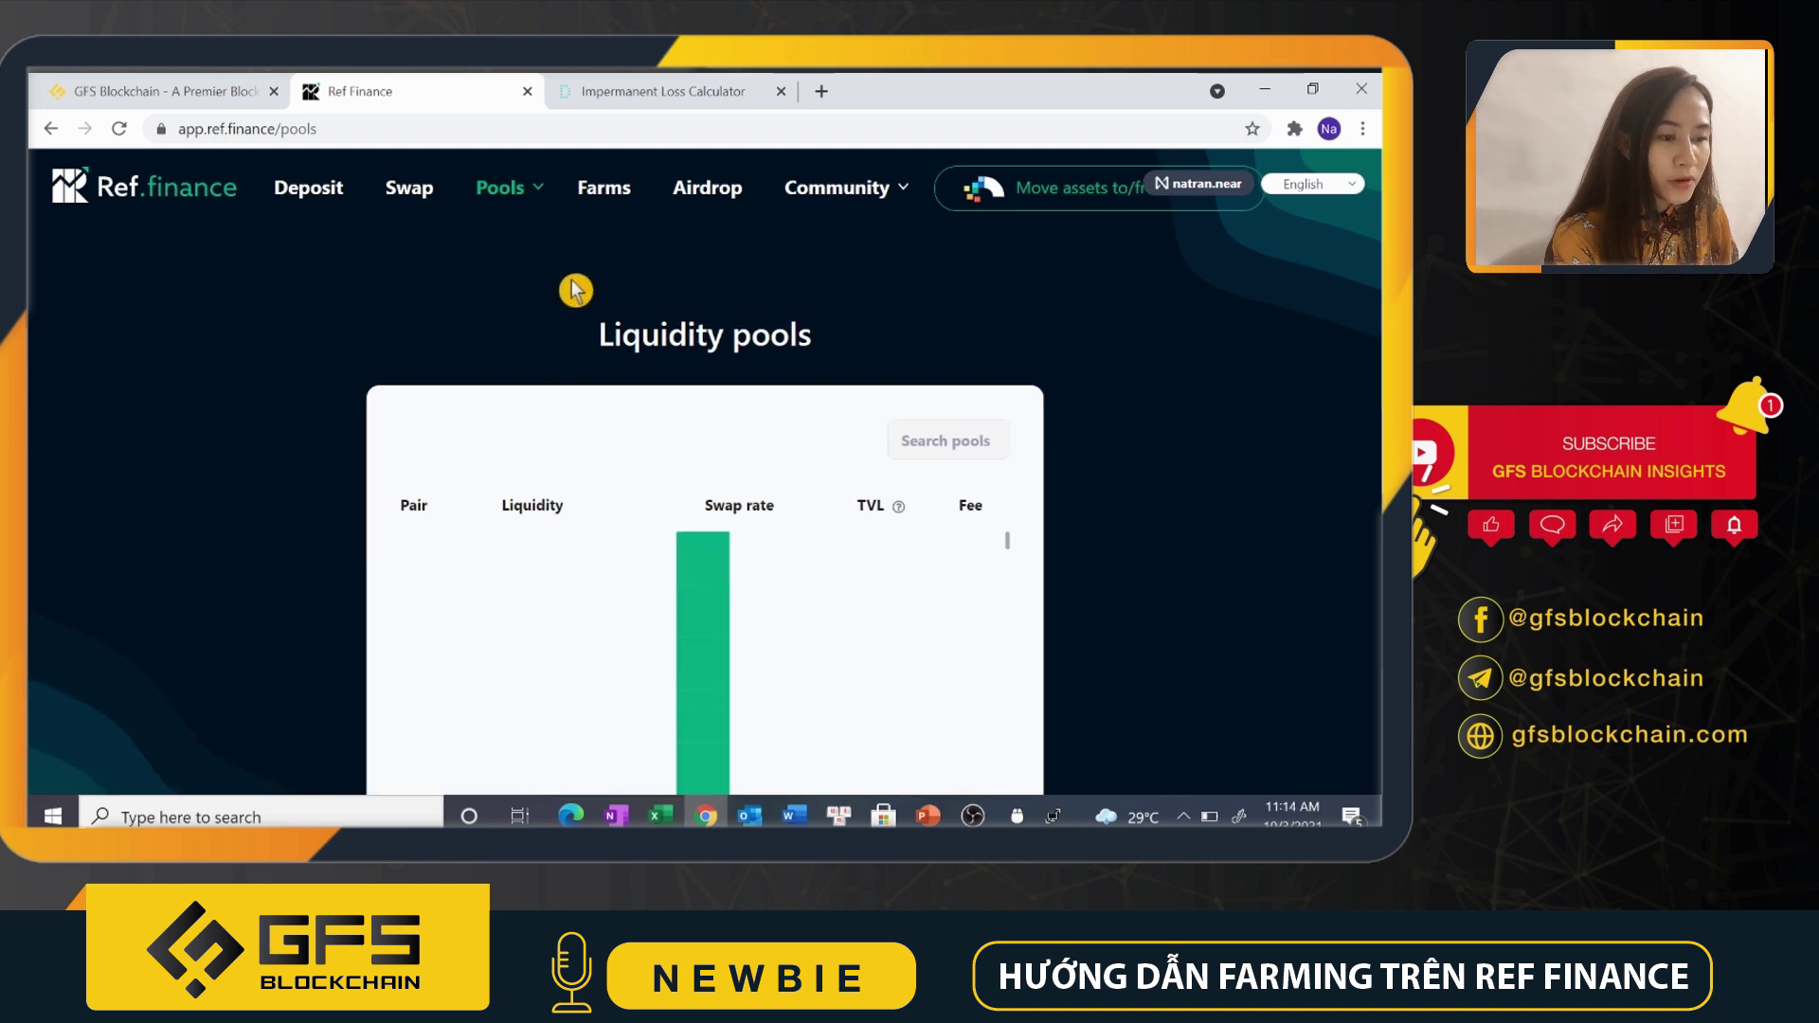
Add liquidity to the REF-wNEAR pool with 2 wNEAR and the matching amount of REF
{"action": "left_click", "coordinate": [711, 518]}
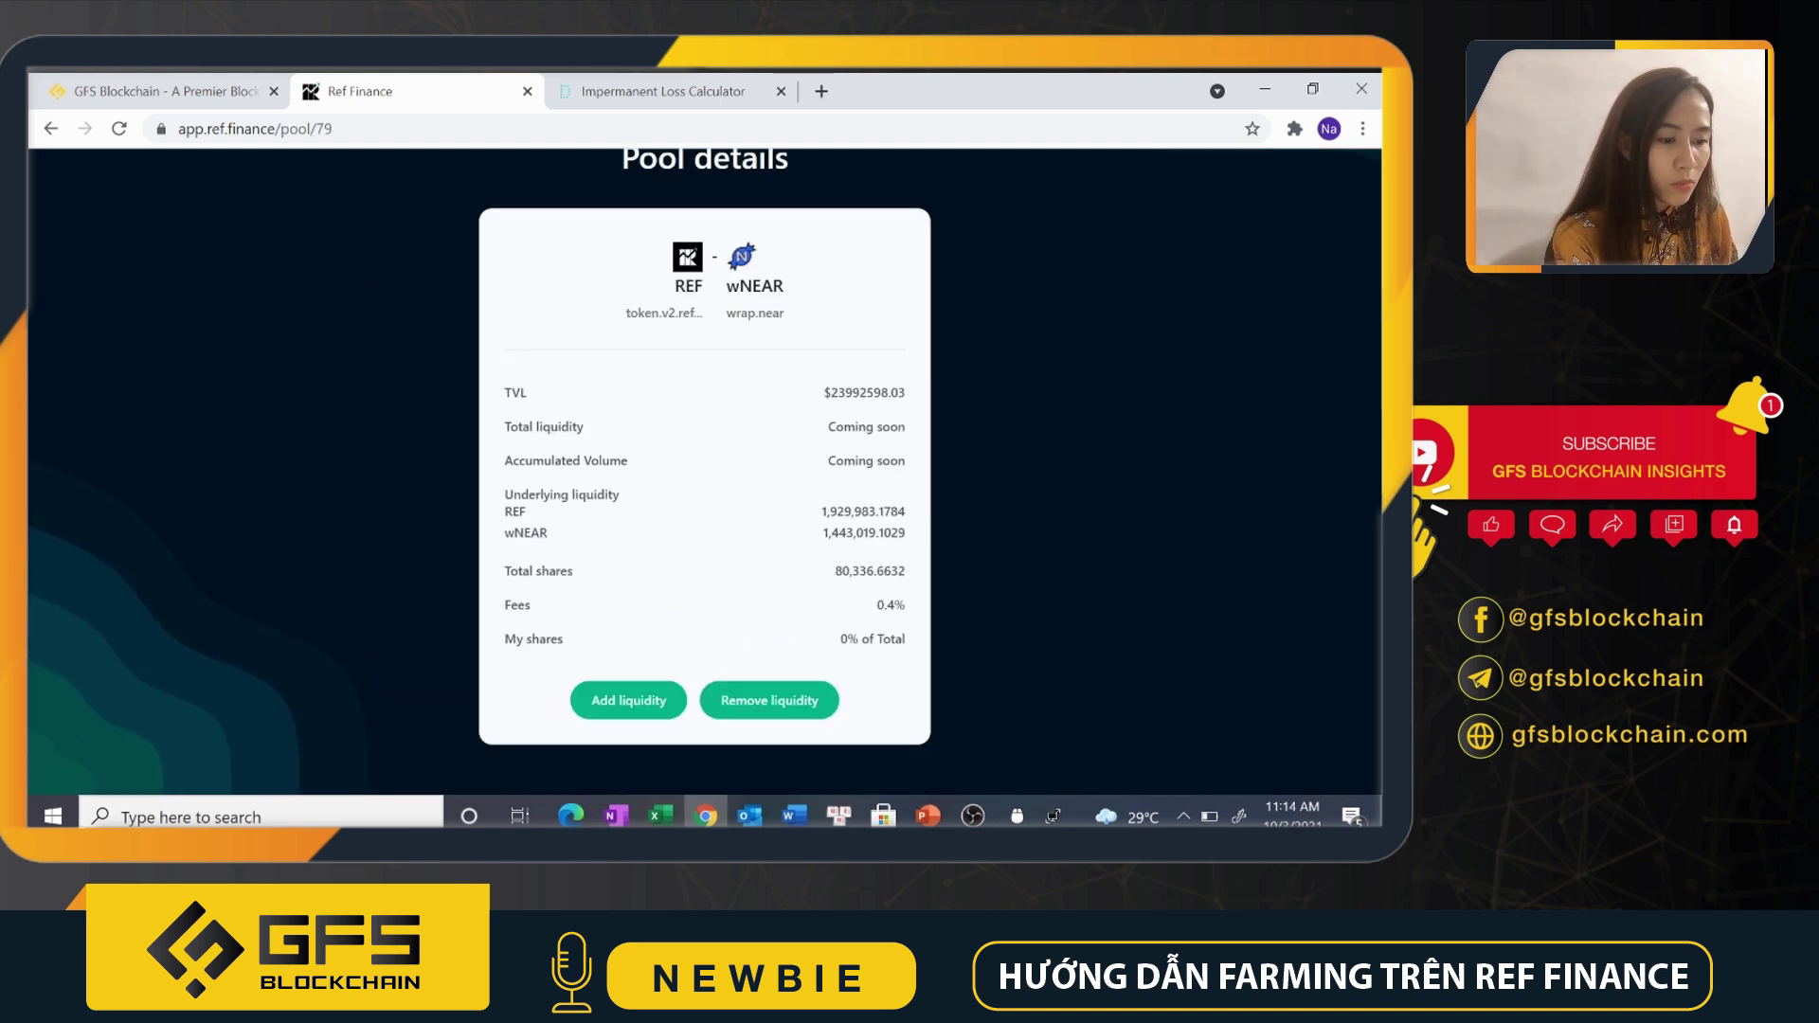
{"action": "left_click", "coordinate": [629, 701]}
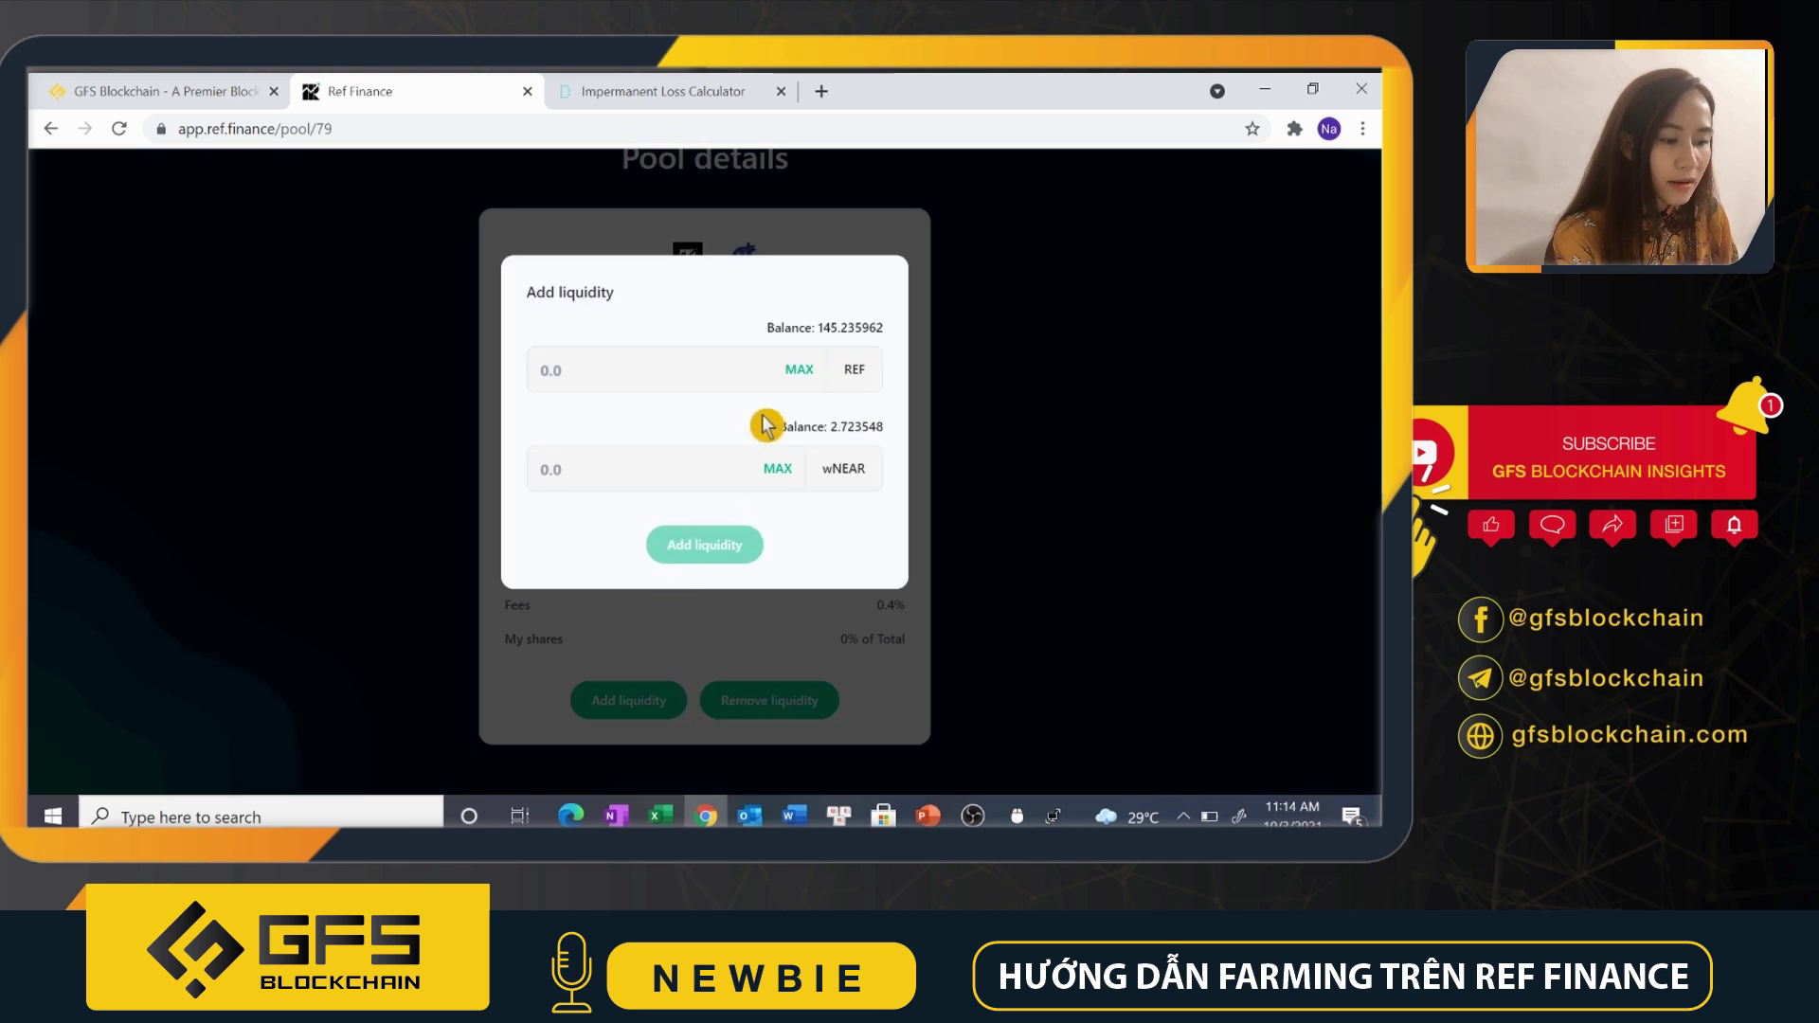
{"action": "left_click", "coordinate": [758, 464]}
{"action": "type", "text": "2"}
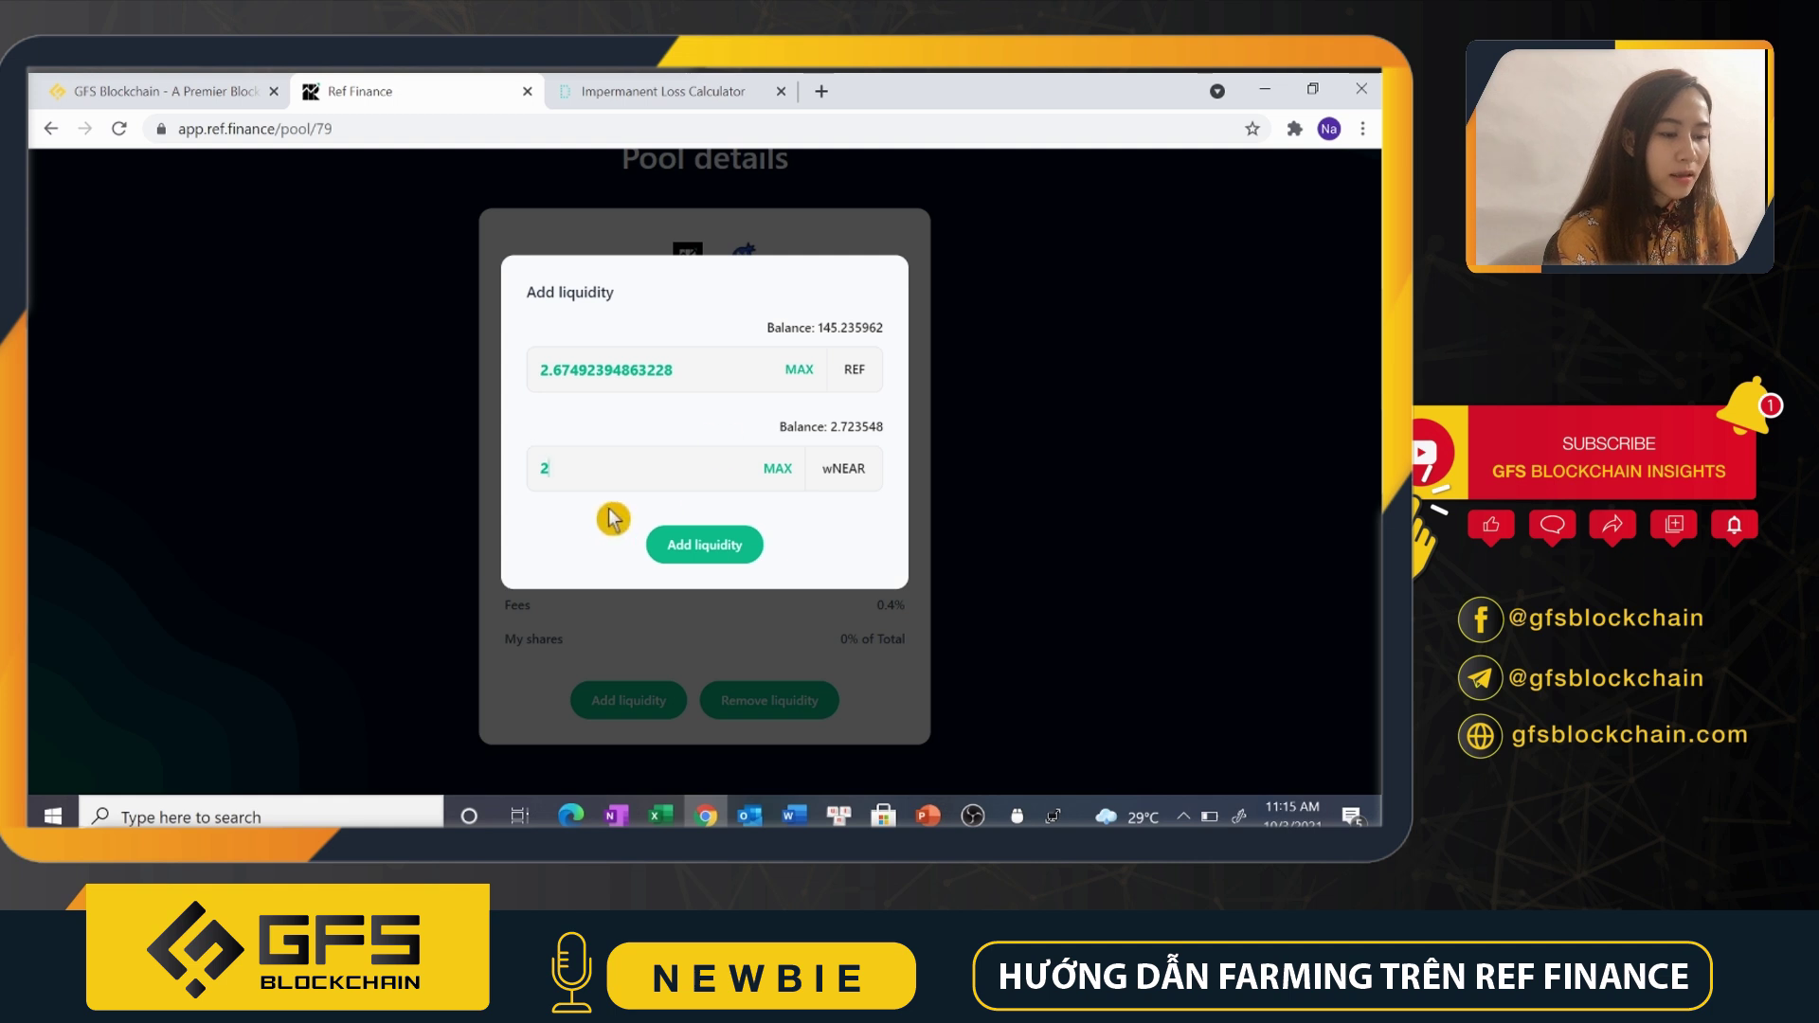
{"action": "left_click", "coordinate": [704, 557]}
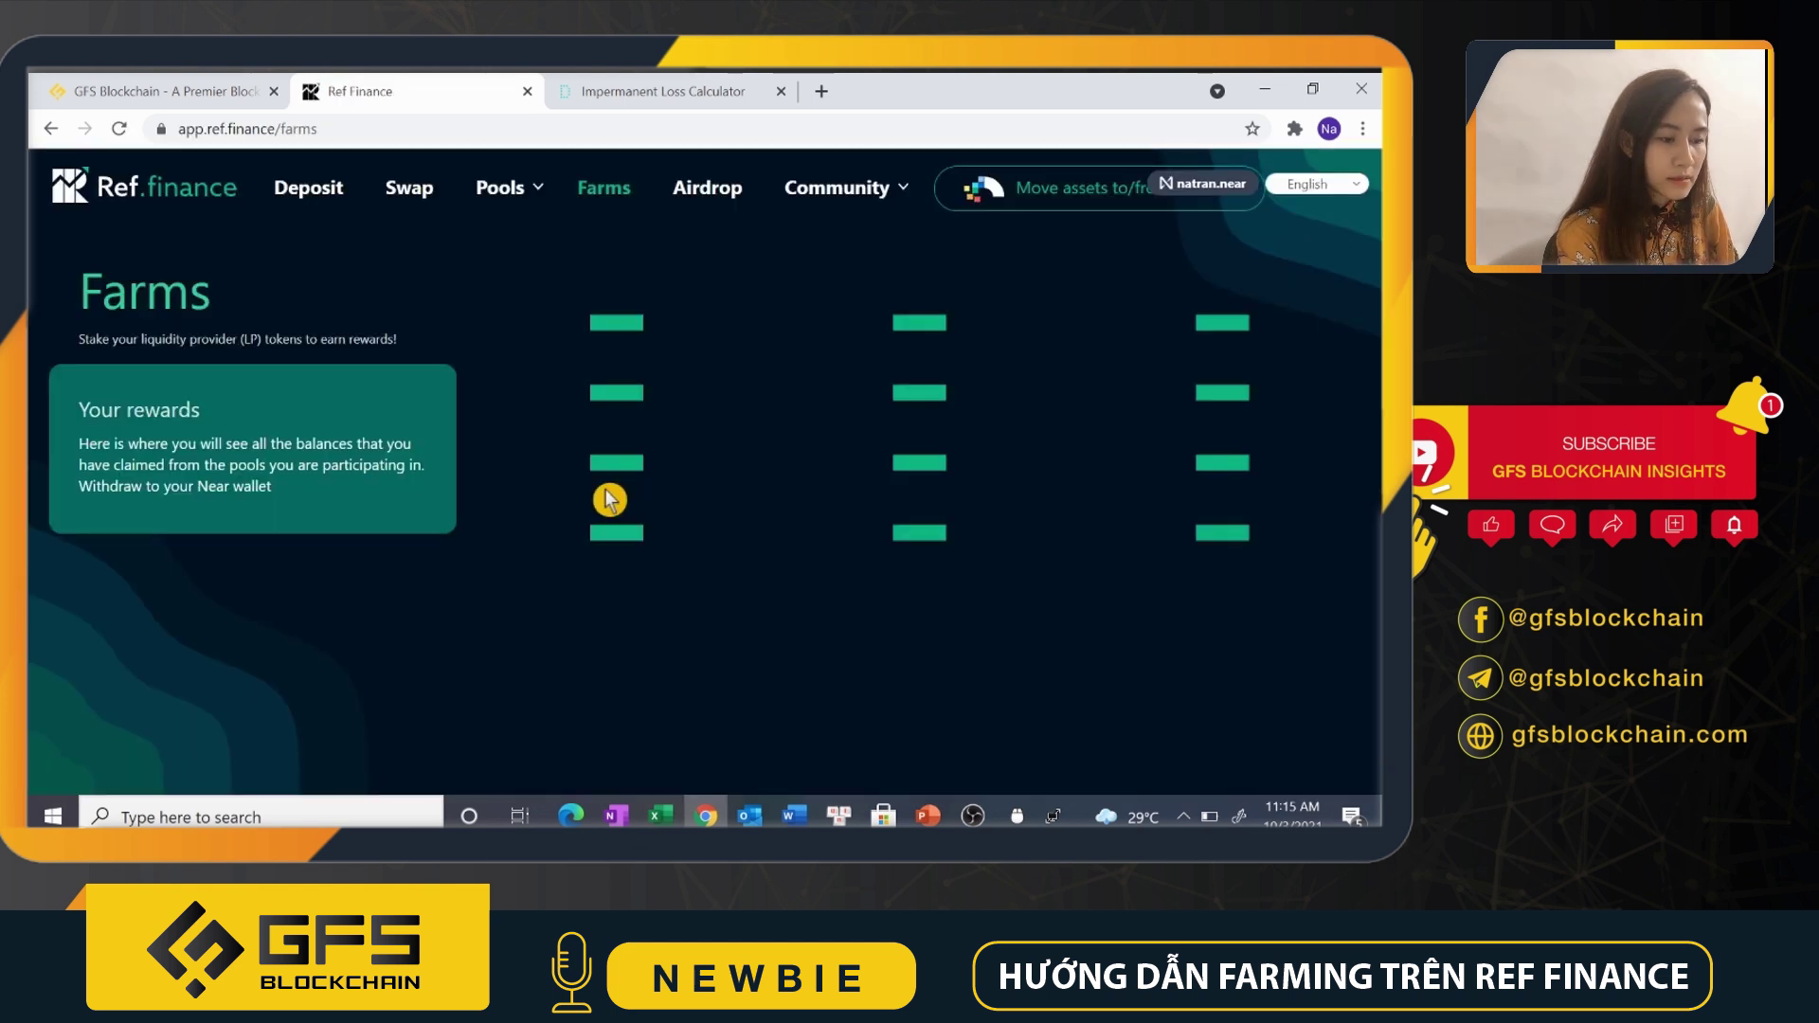
Try to stake the liquidity provider tokens in the REF-wNEAR farm
{"action": "left_click", "coordinate": [560, 666]}
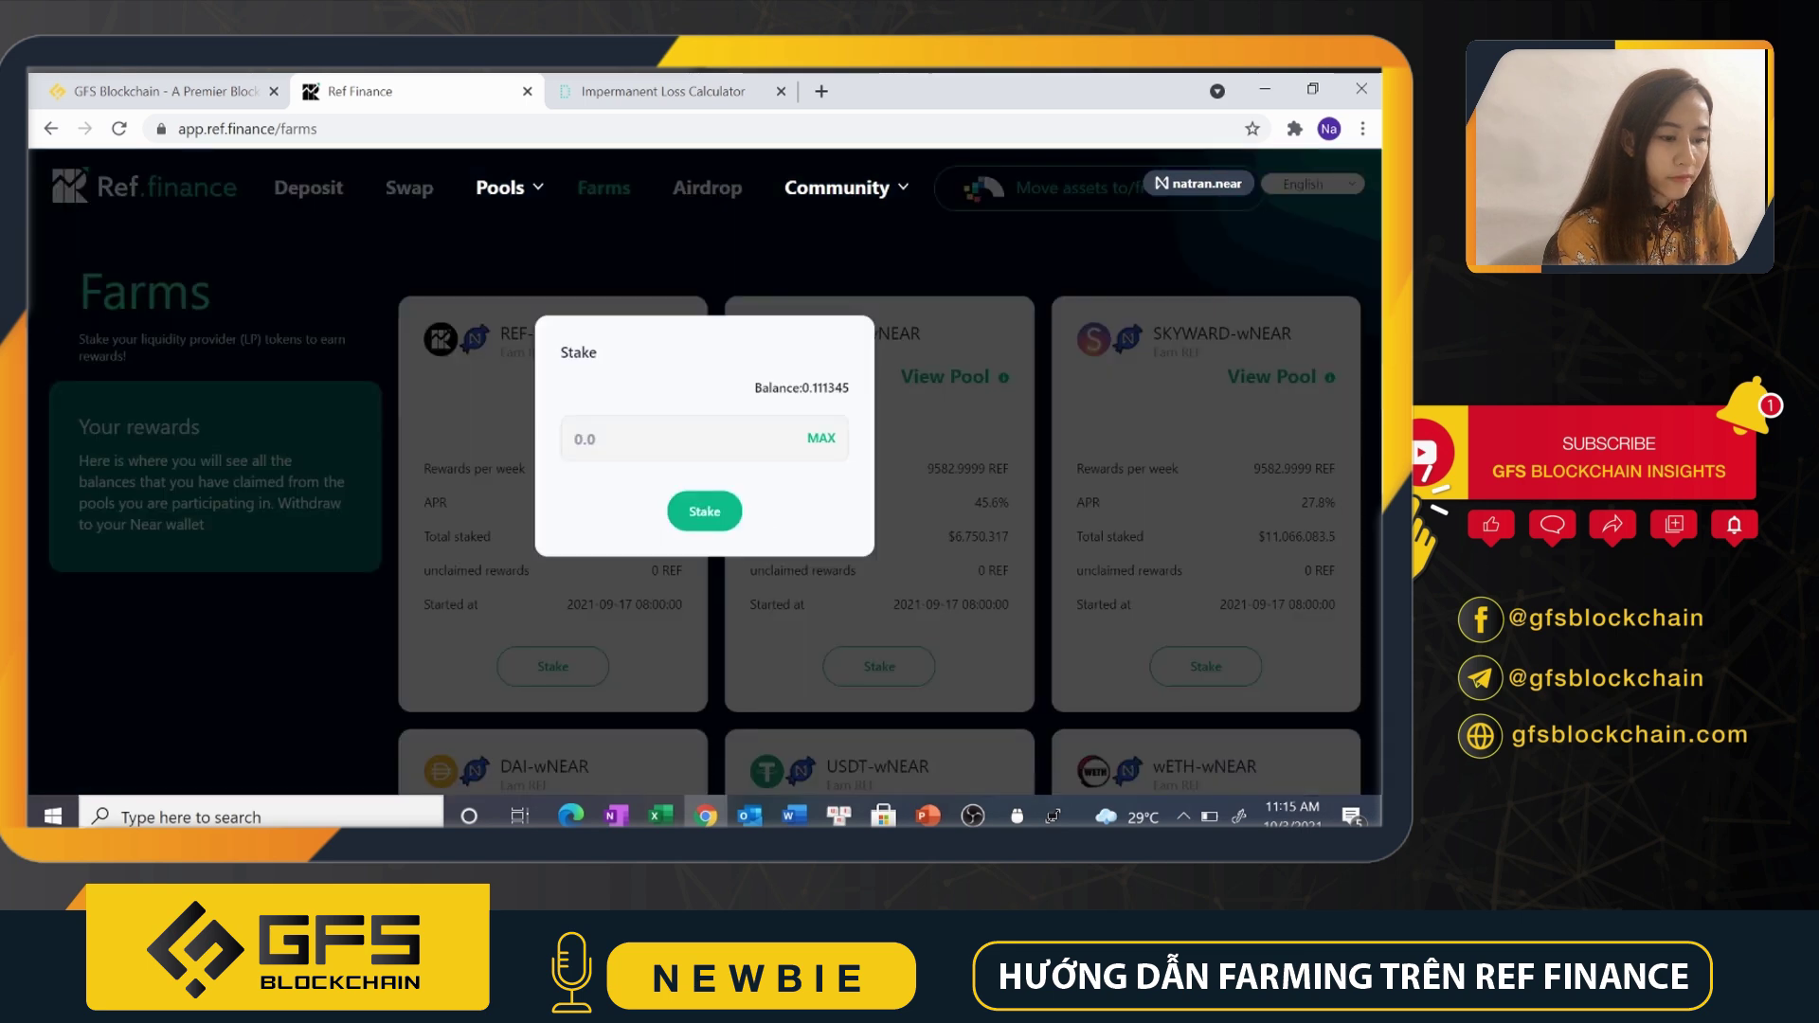
{"action": "left_click", "coordinate": [757, 511]}
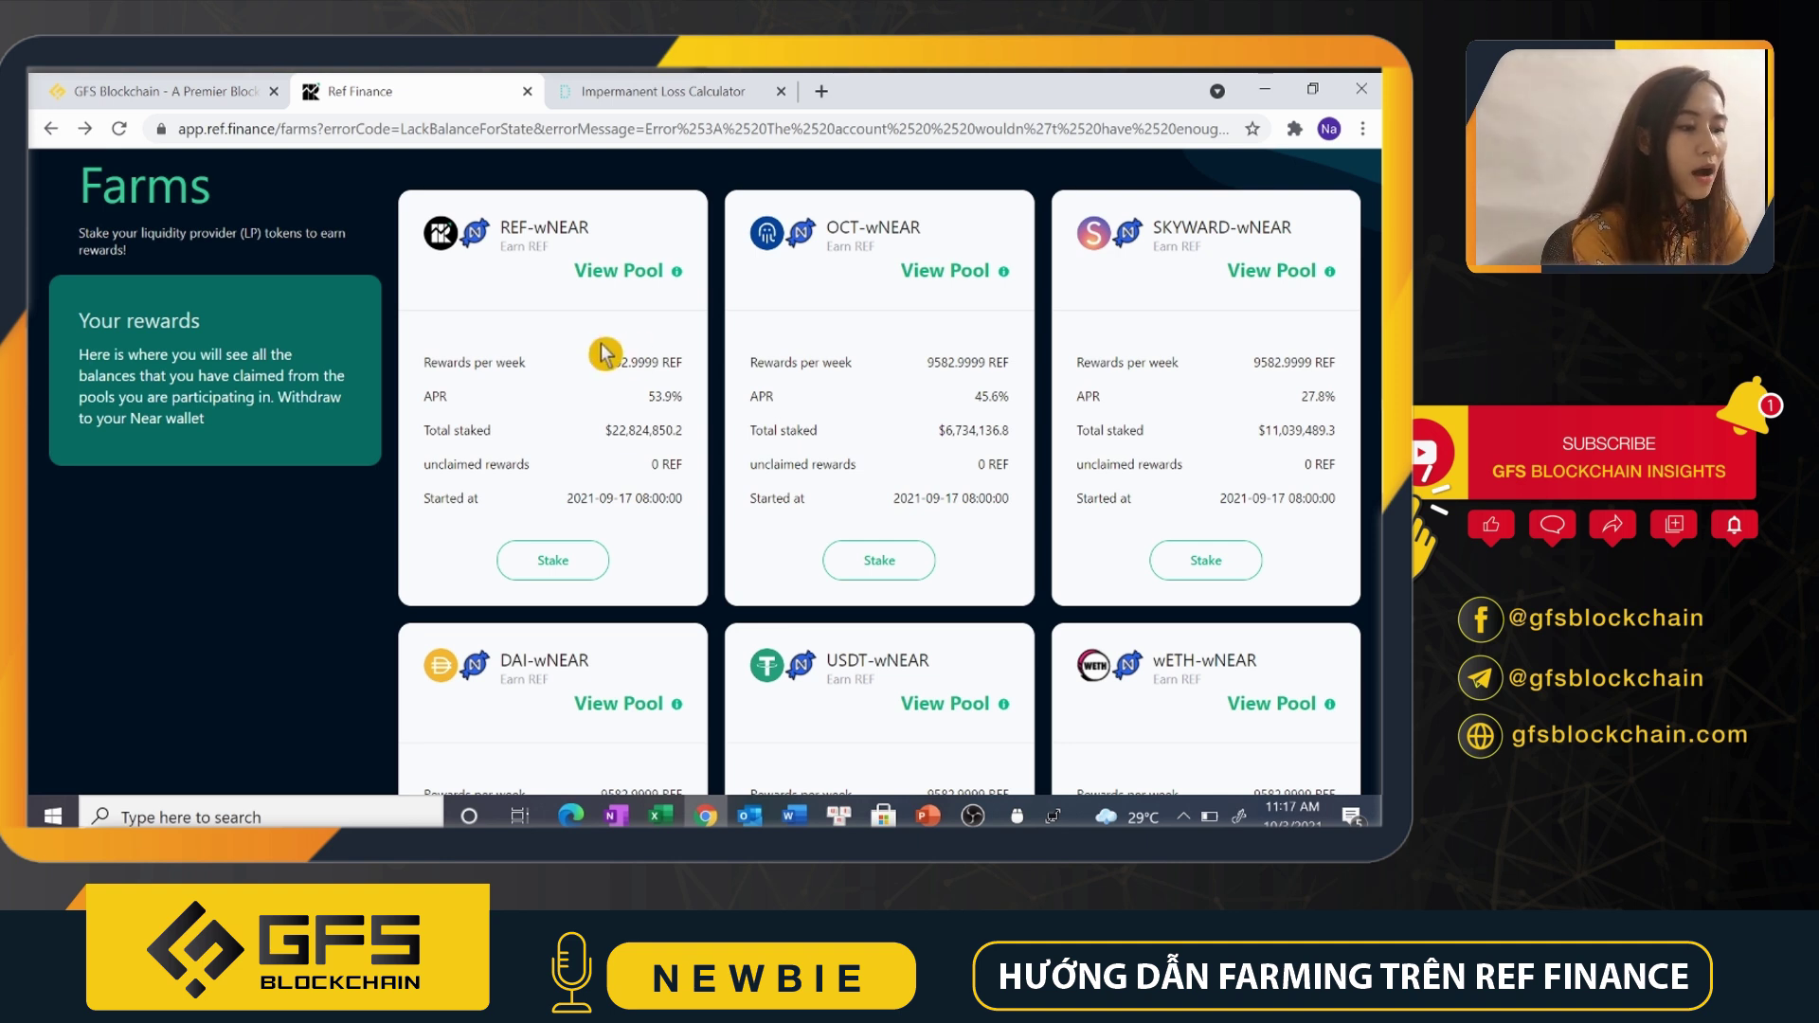
Switch to the Impermanent Loss Calculator and set the initial prices to $9 for Token A and $8 for Token B
{"action": "key", "text": "ctrl+Tab"}
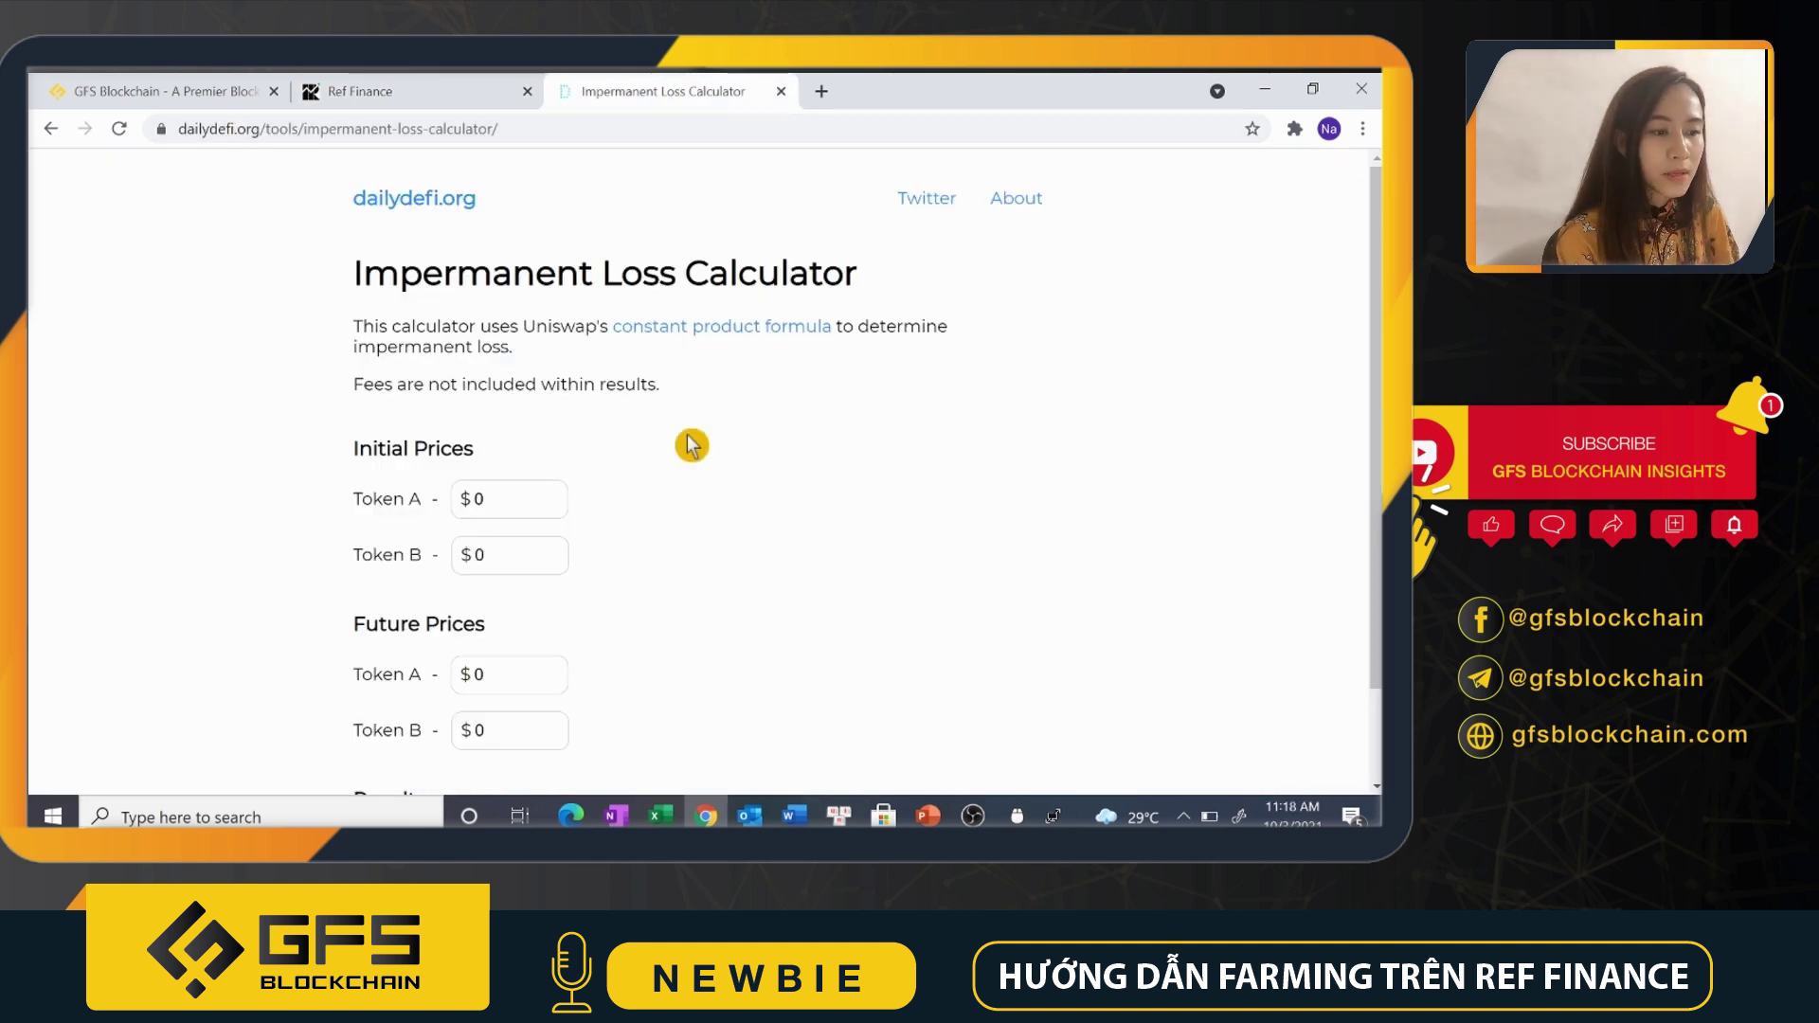
{"action": "scroll", "coordinate": [573, 495], "scroll_direction": "down", "scroll_amount": 1}
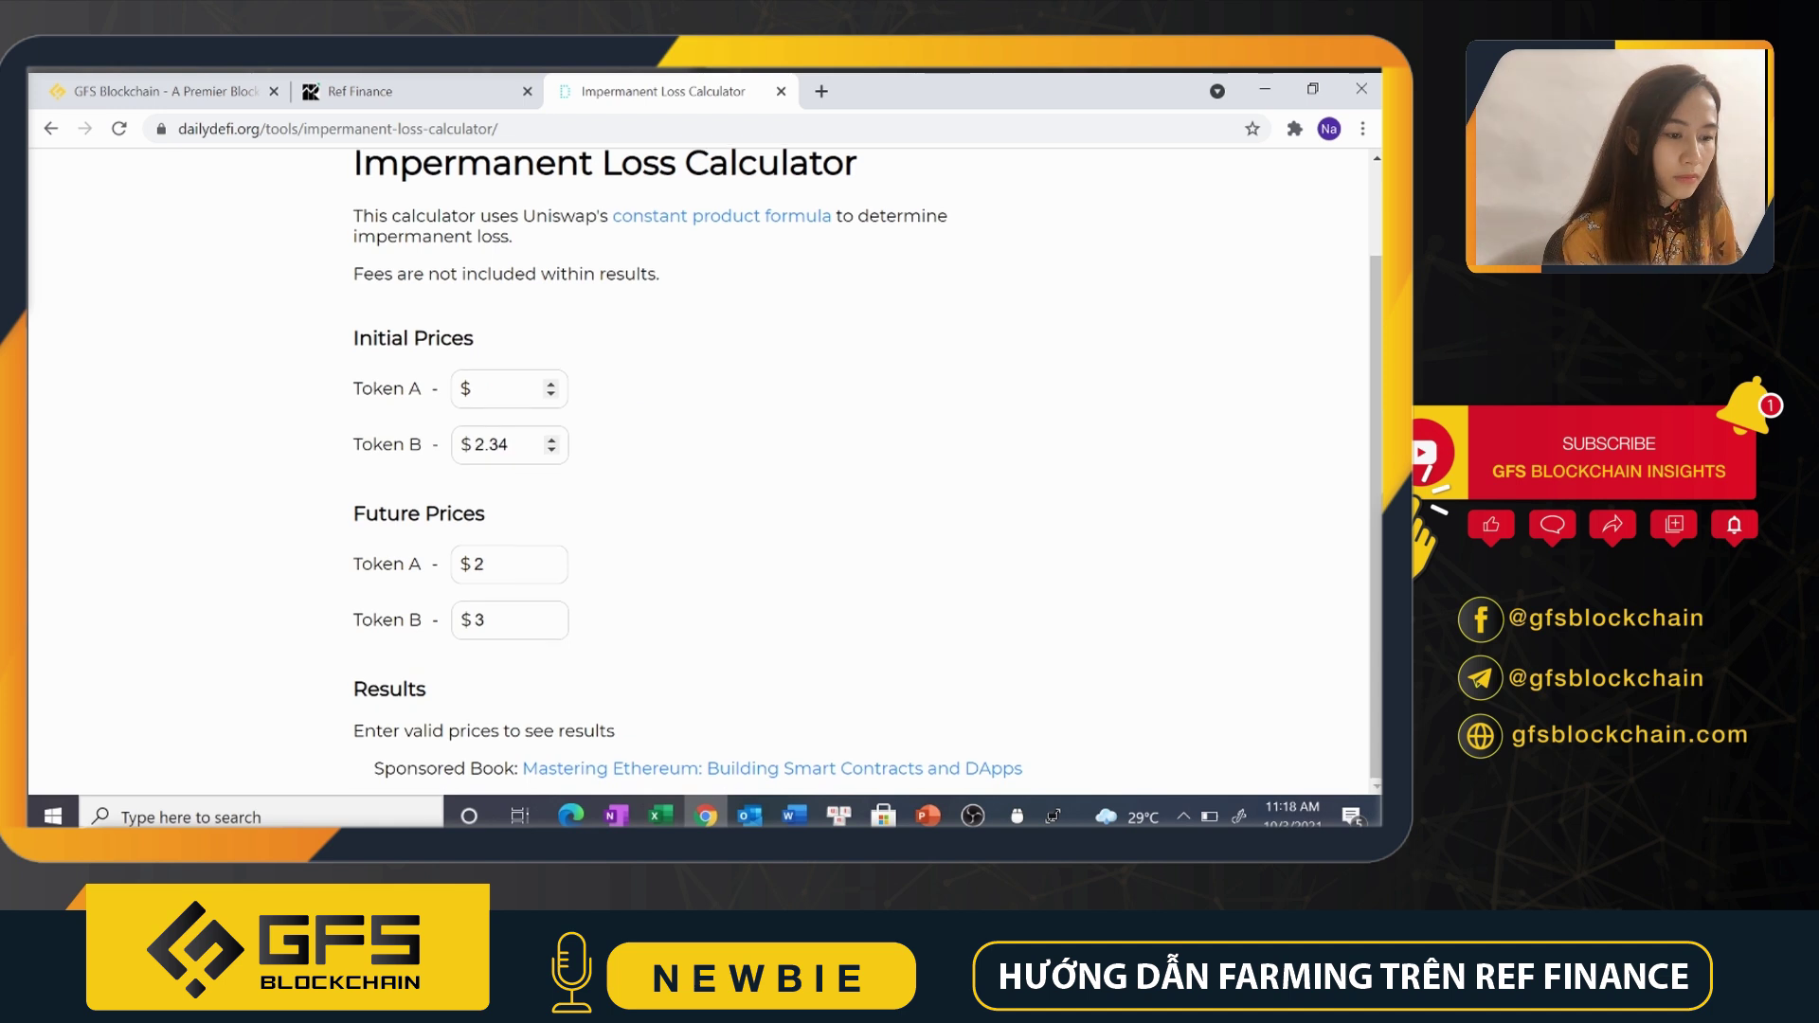
{"action": "type", "text": "9"}
{"action": "key", "text": "Tab"}
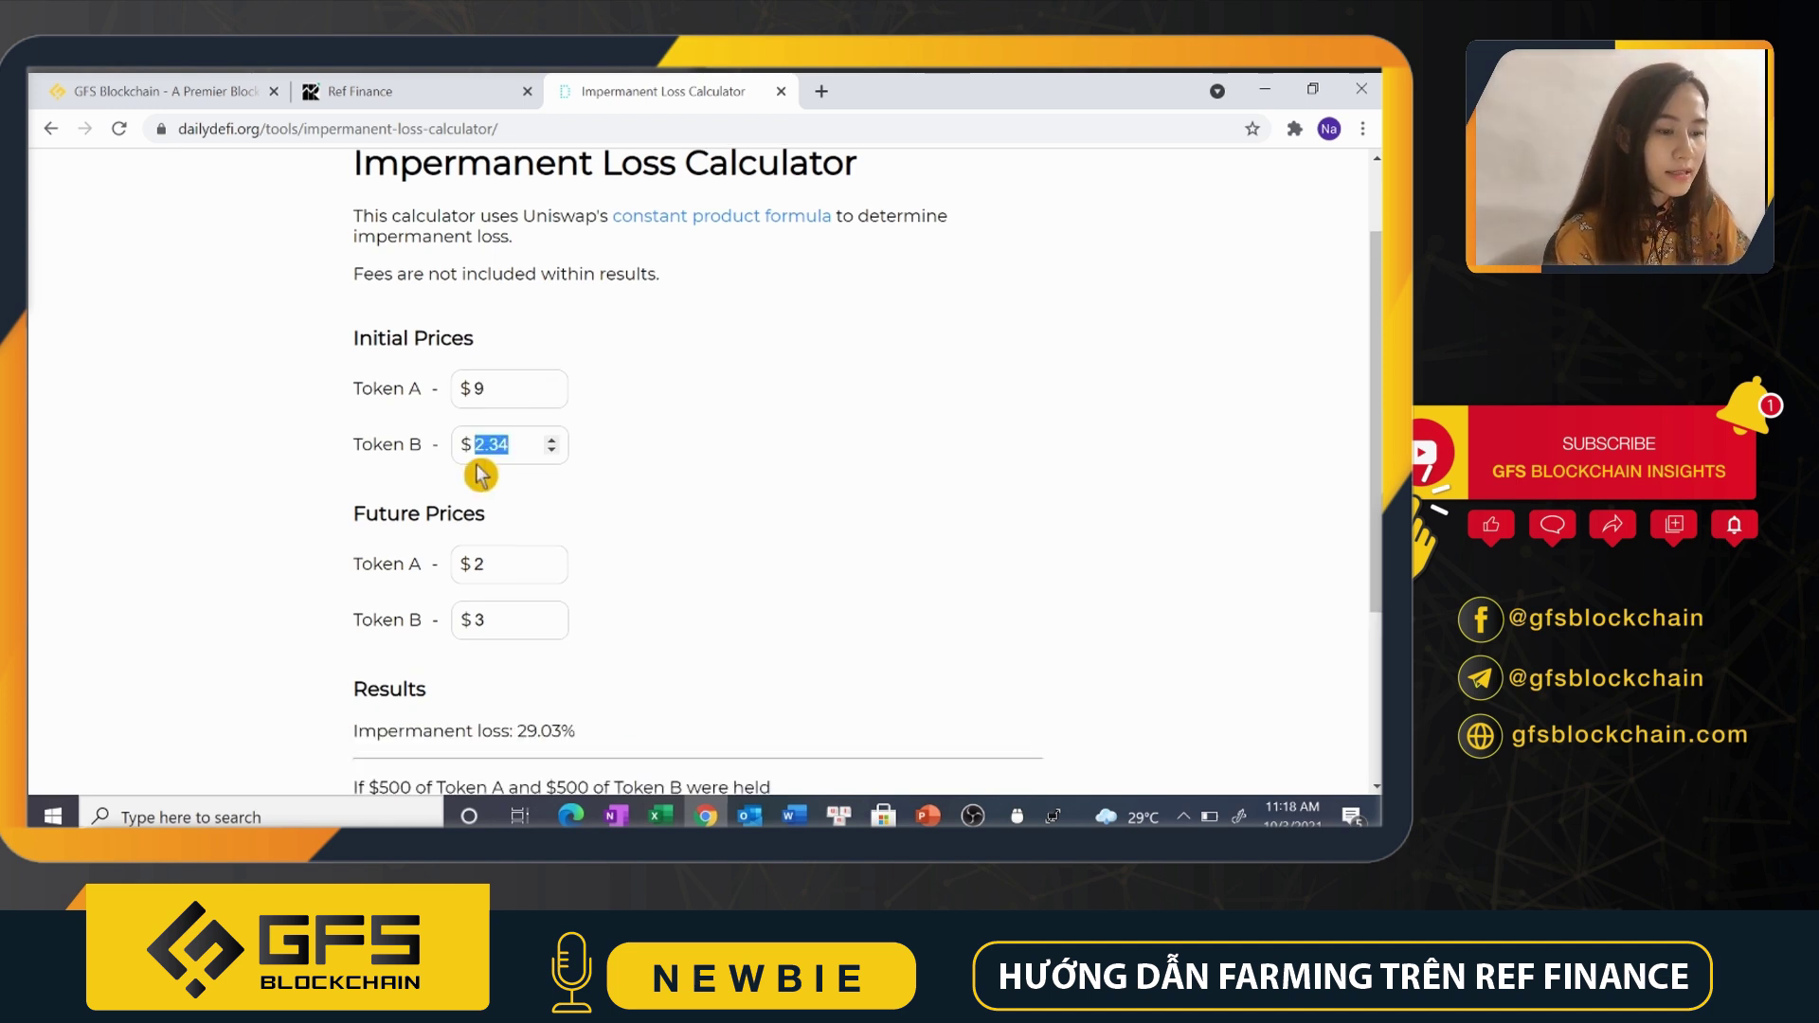
{"action": "type", "text": "8"}
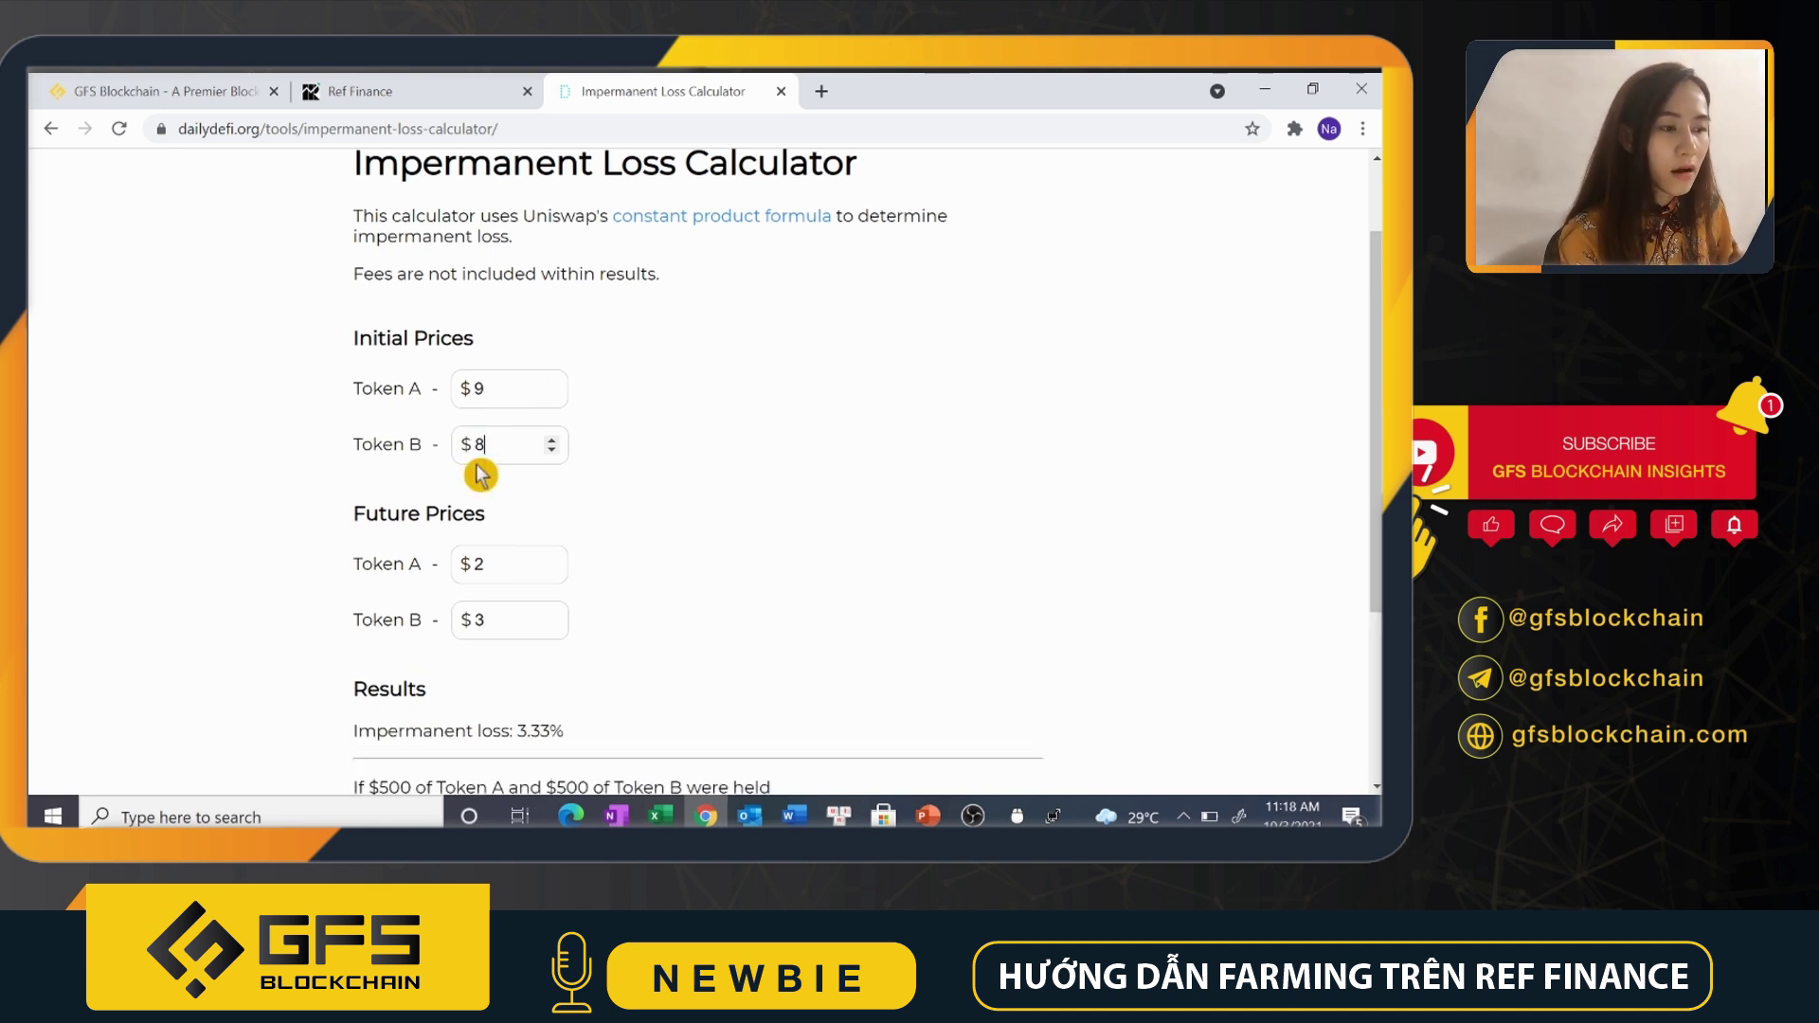
Set the future prices to $11 for Token A and $8 for Token B, and review the impermanent loss results
{"action": "key", "text": "Tab"}
{"action": "type", "text": "11"}
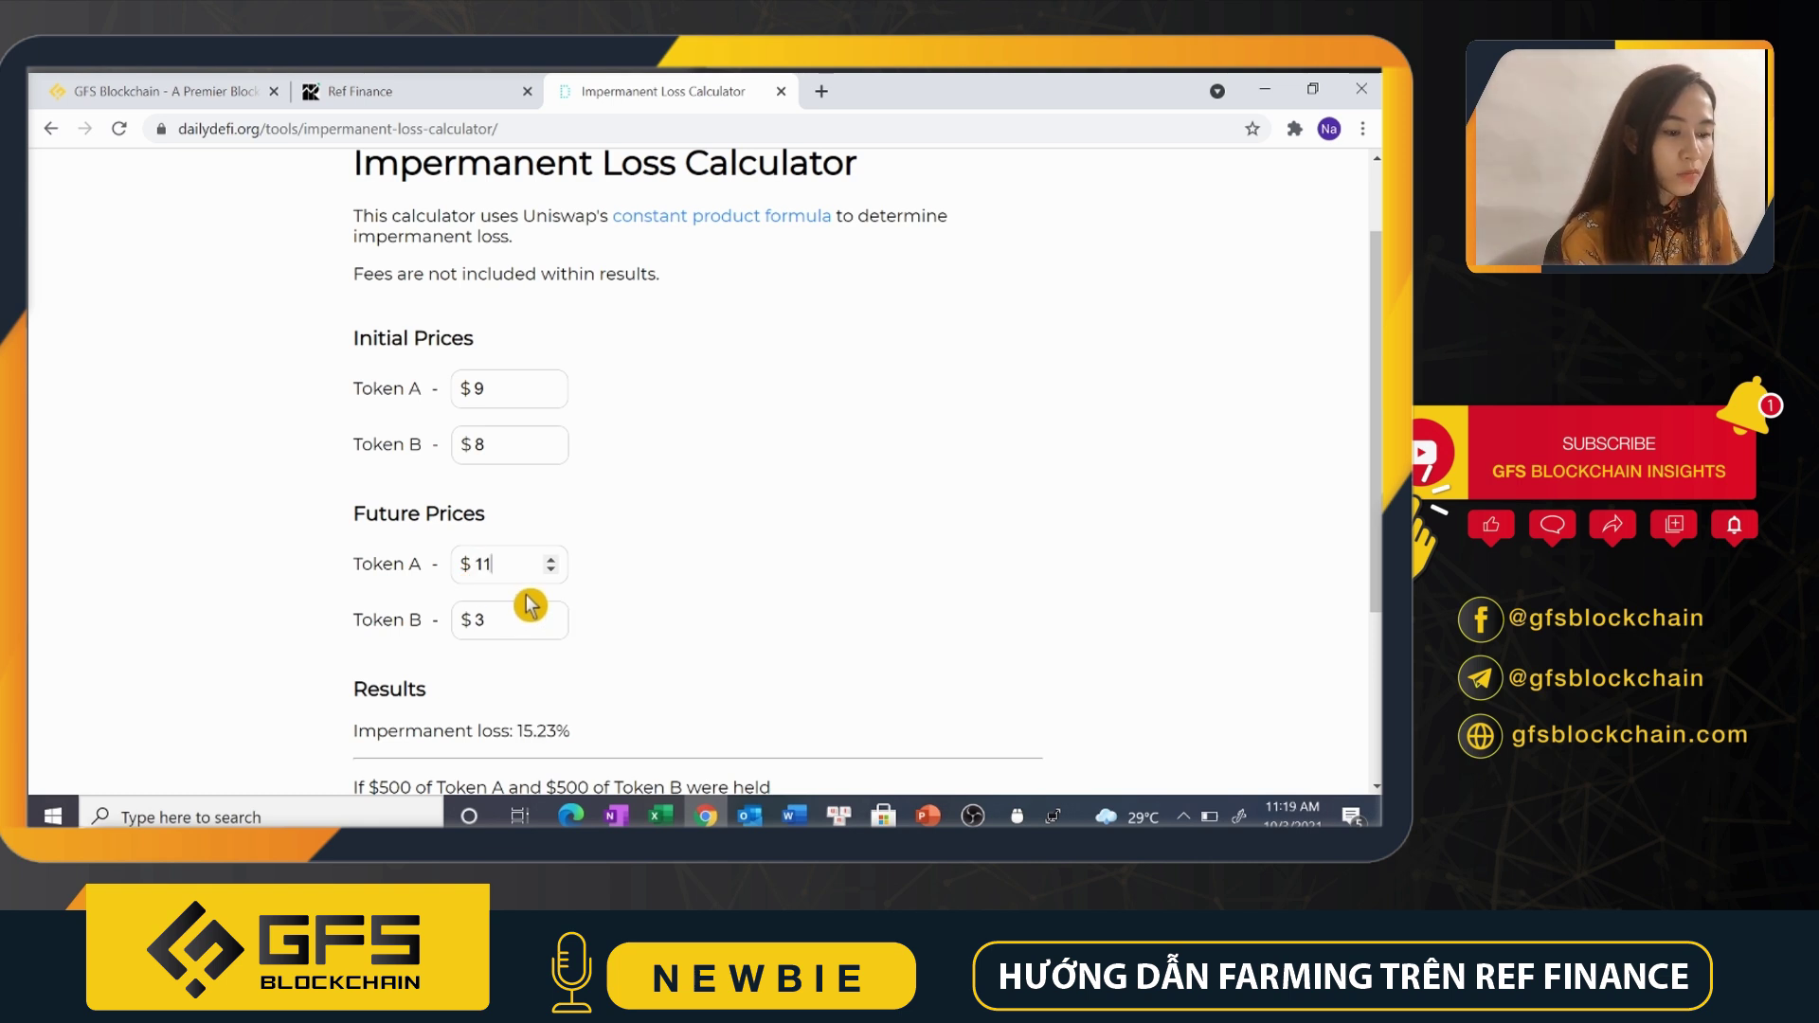
{"action": "key", "text": "Tab"}
{"action": "type", "text": "8"}
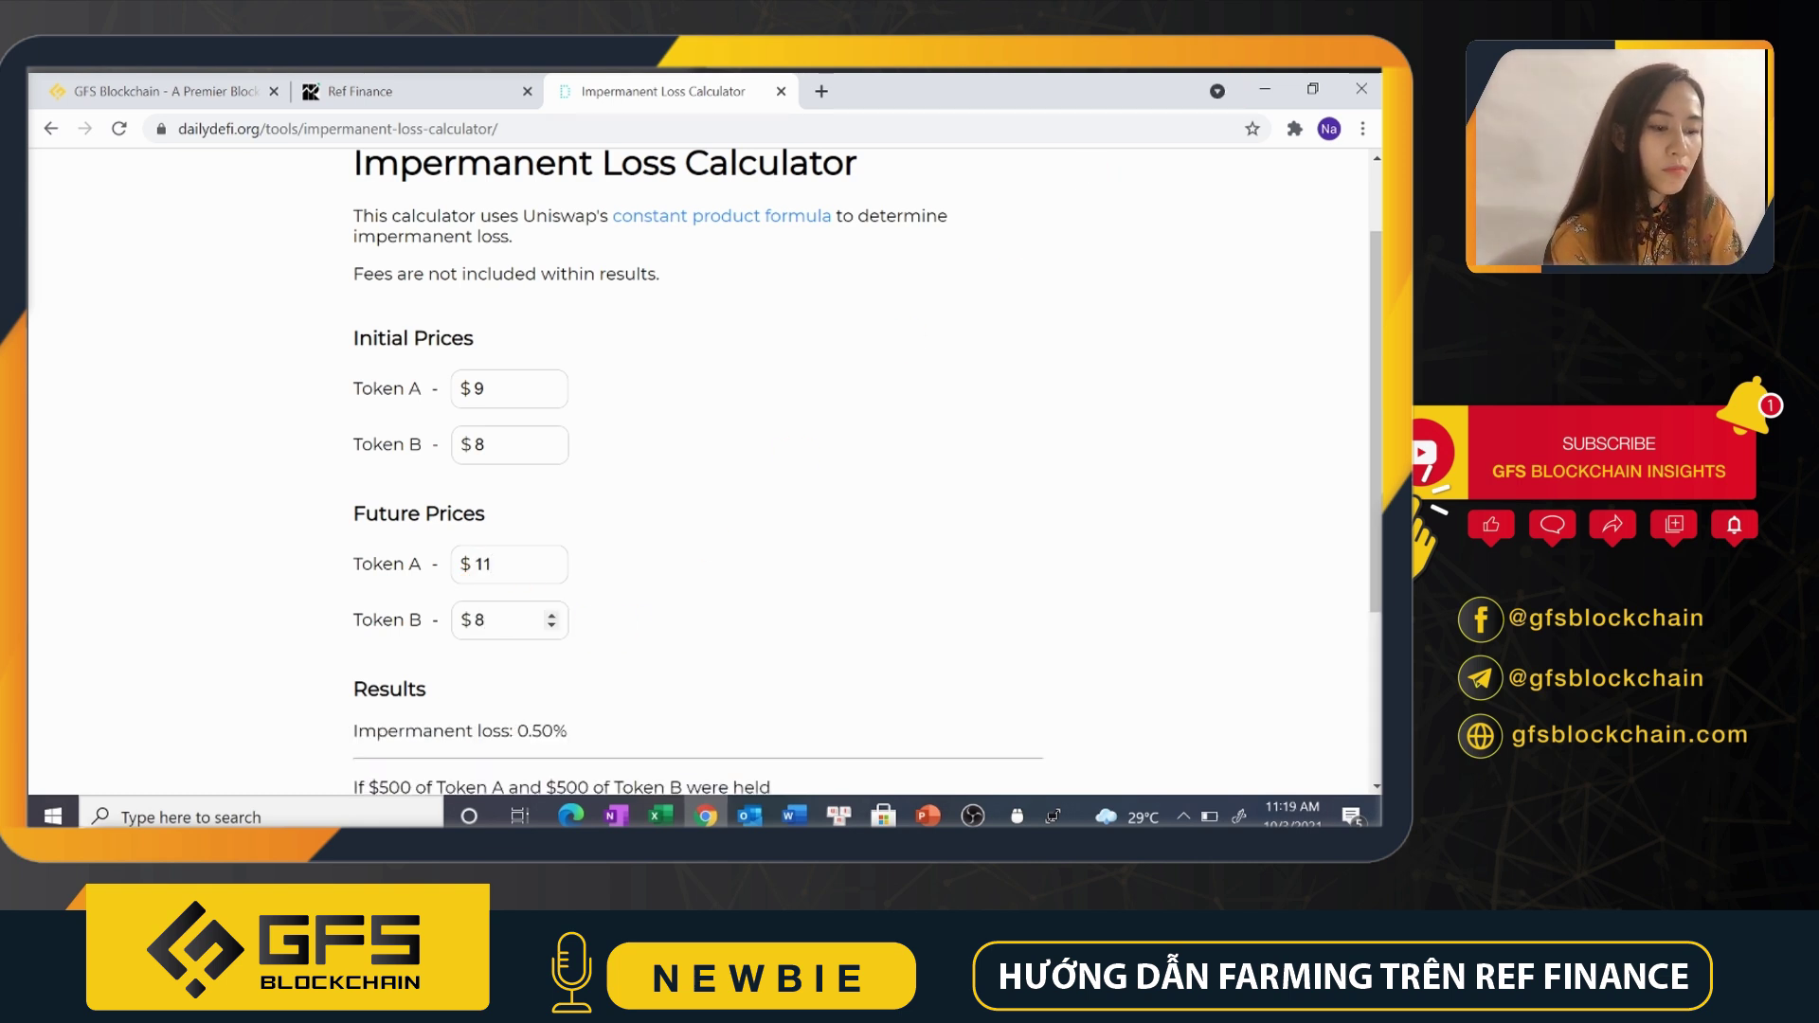
{"action": "scroll", "coordinate": [686, 524], "scroll_direction": "down", "scroll_amount": 3}
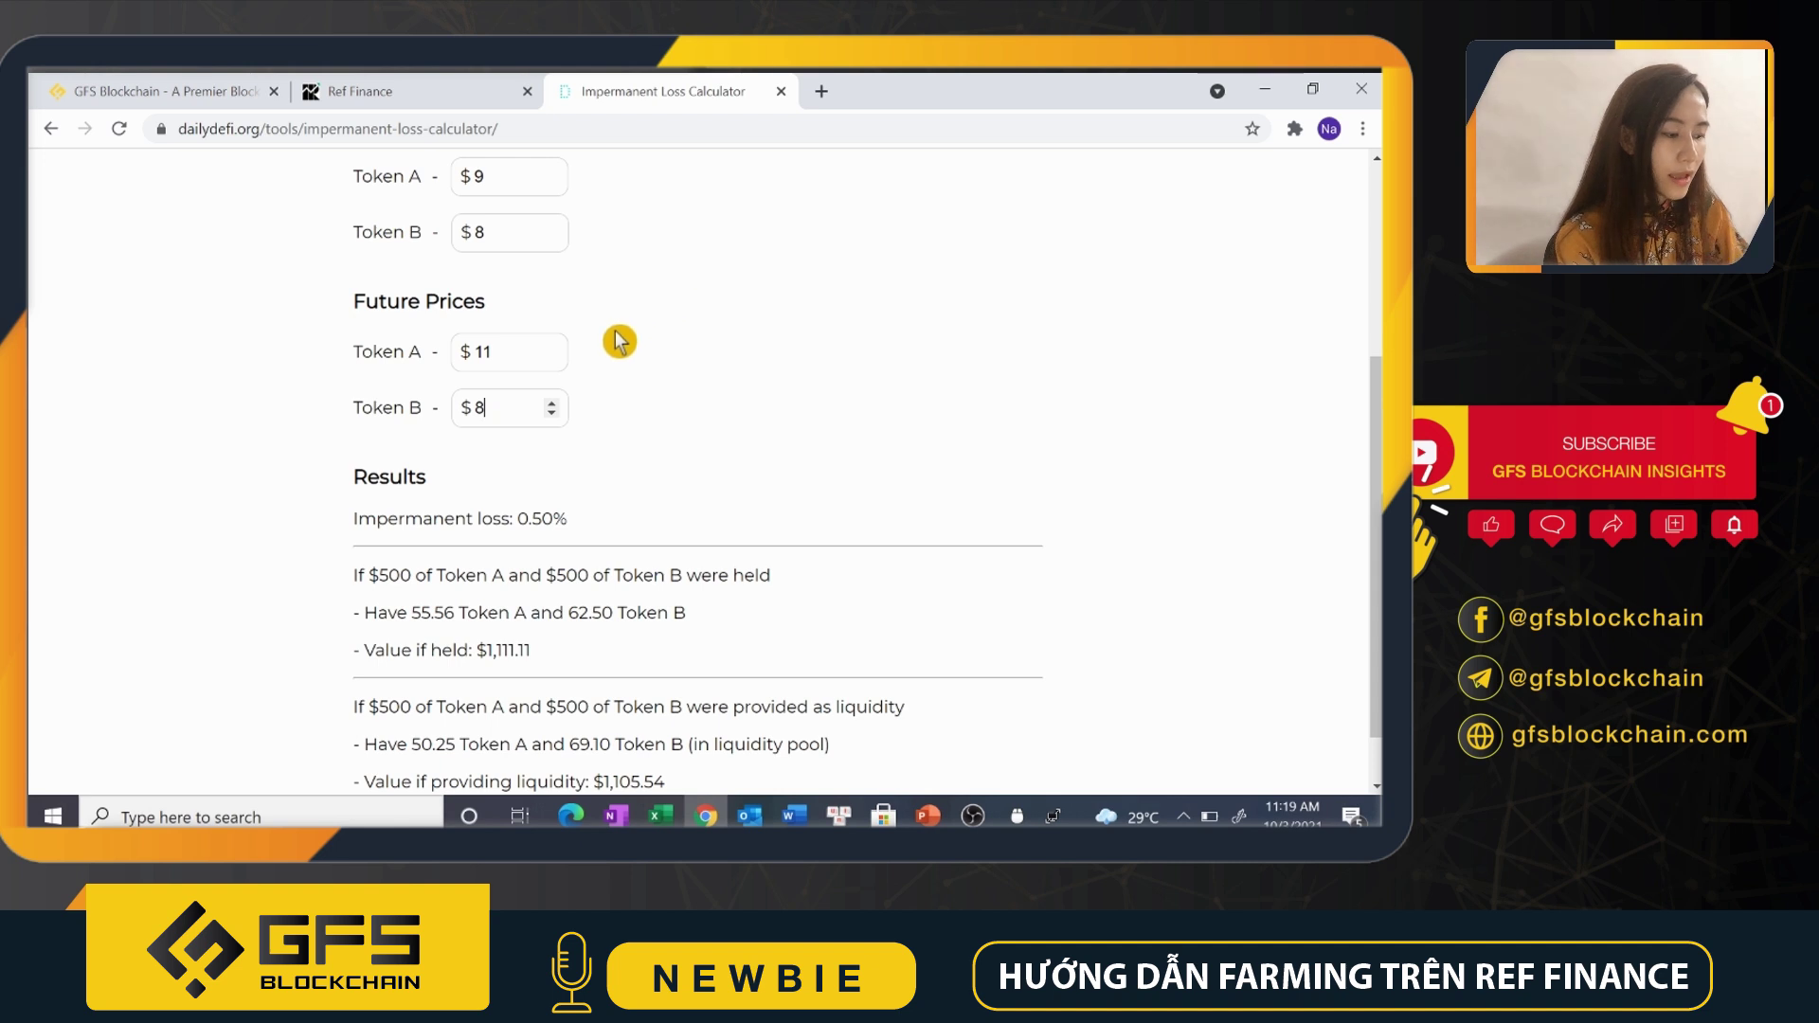
{"action": "scroll", "coordinate": [682, 427], "scroll_direction": "up", "scroll_amount": 1}
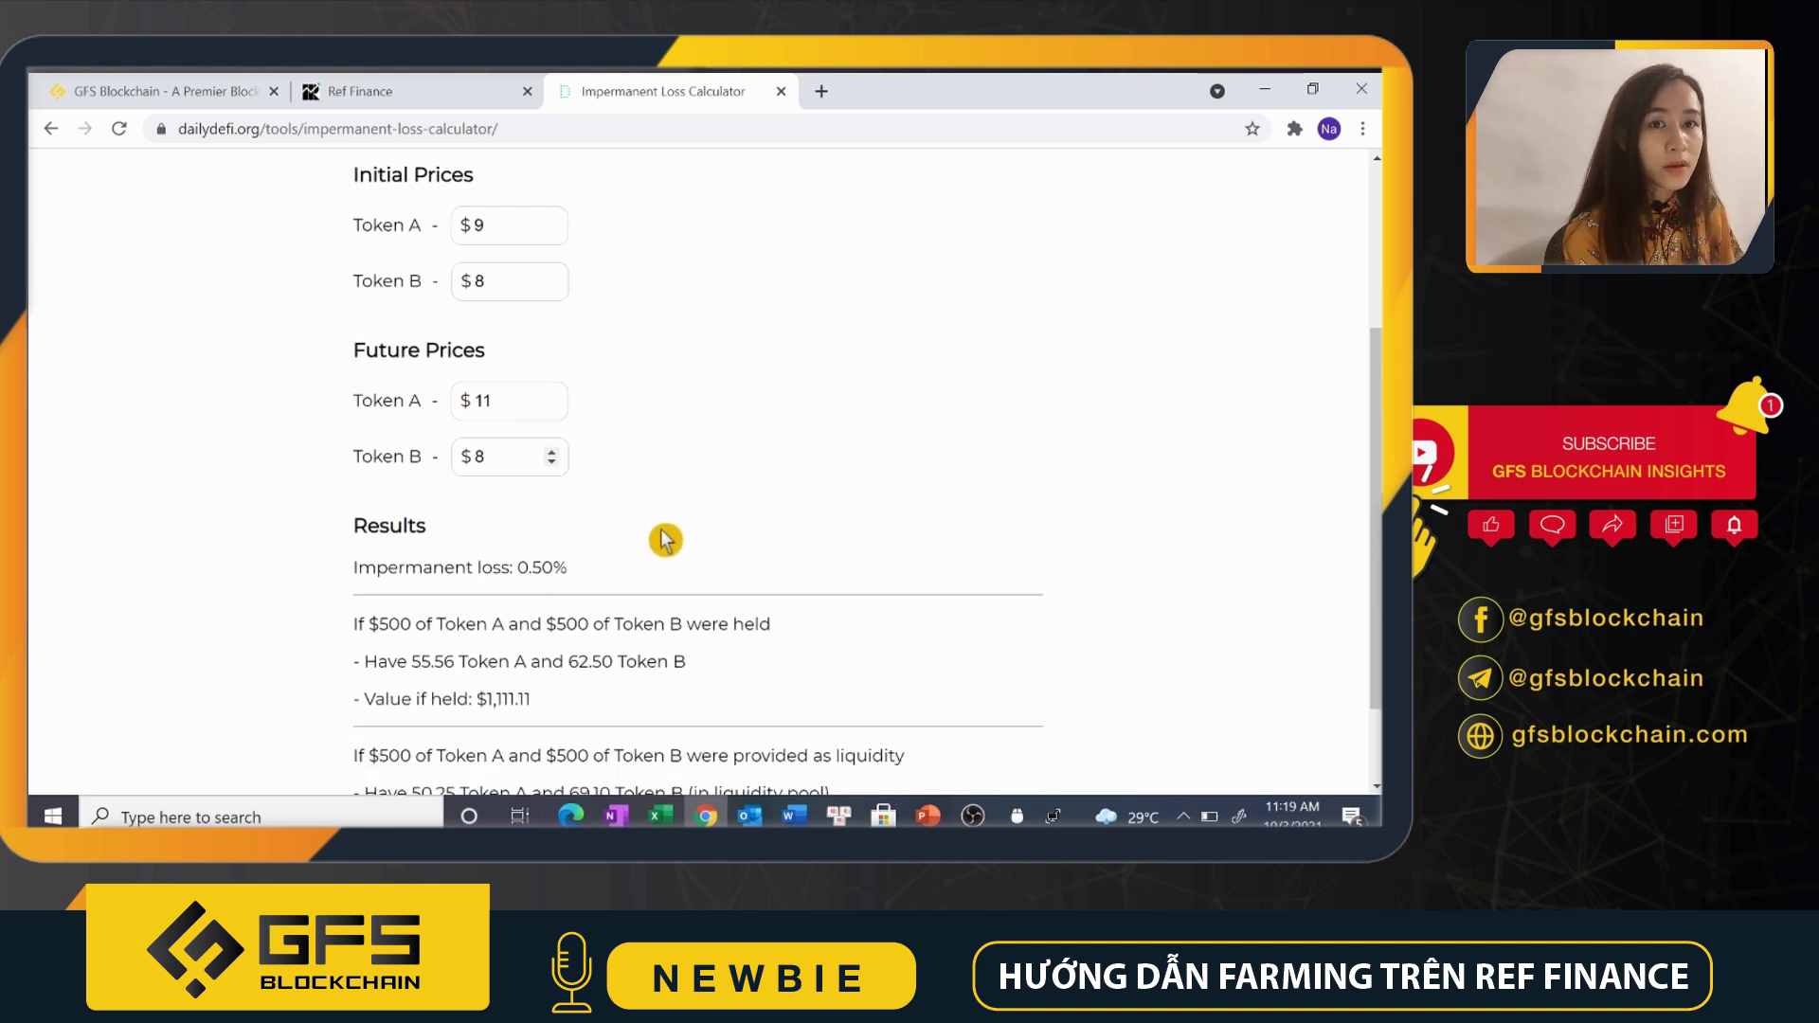
{"action": "scroll", "coordinate": [665, 540], "scroll_direction": "down", "scroll_amount": 1}
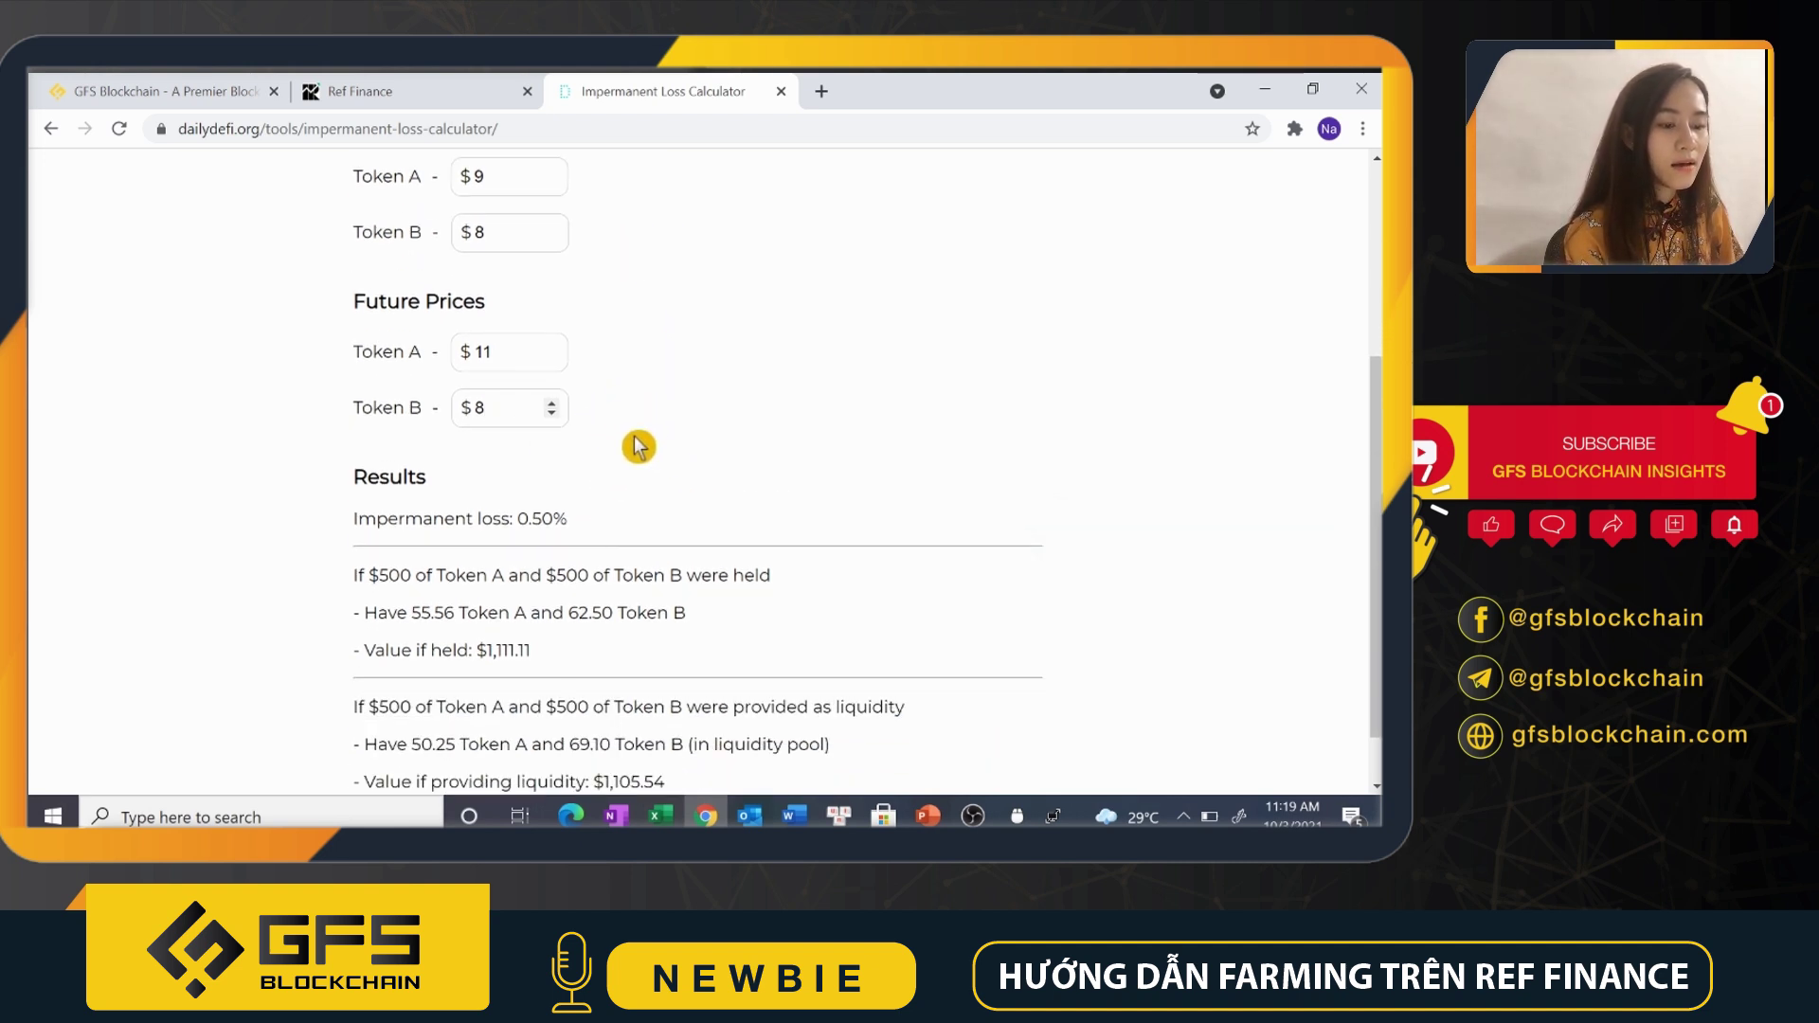
{"action": "scroll", "coordinate": [627, 464], "scroll_direction": "down", "scroll_amount": 1}
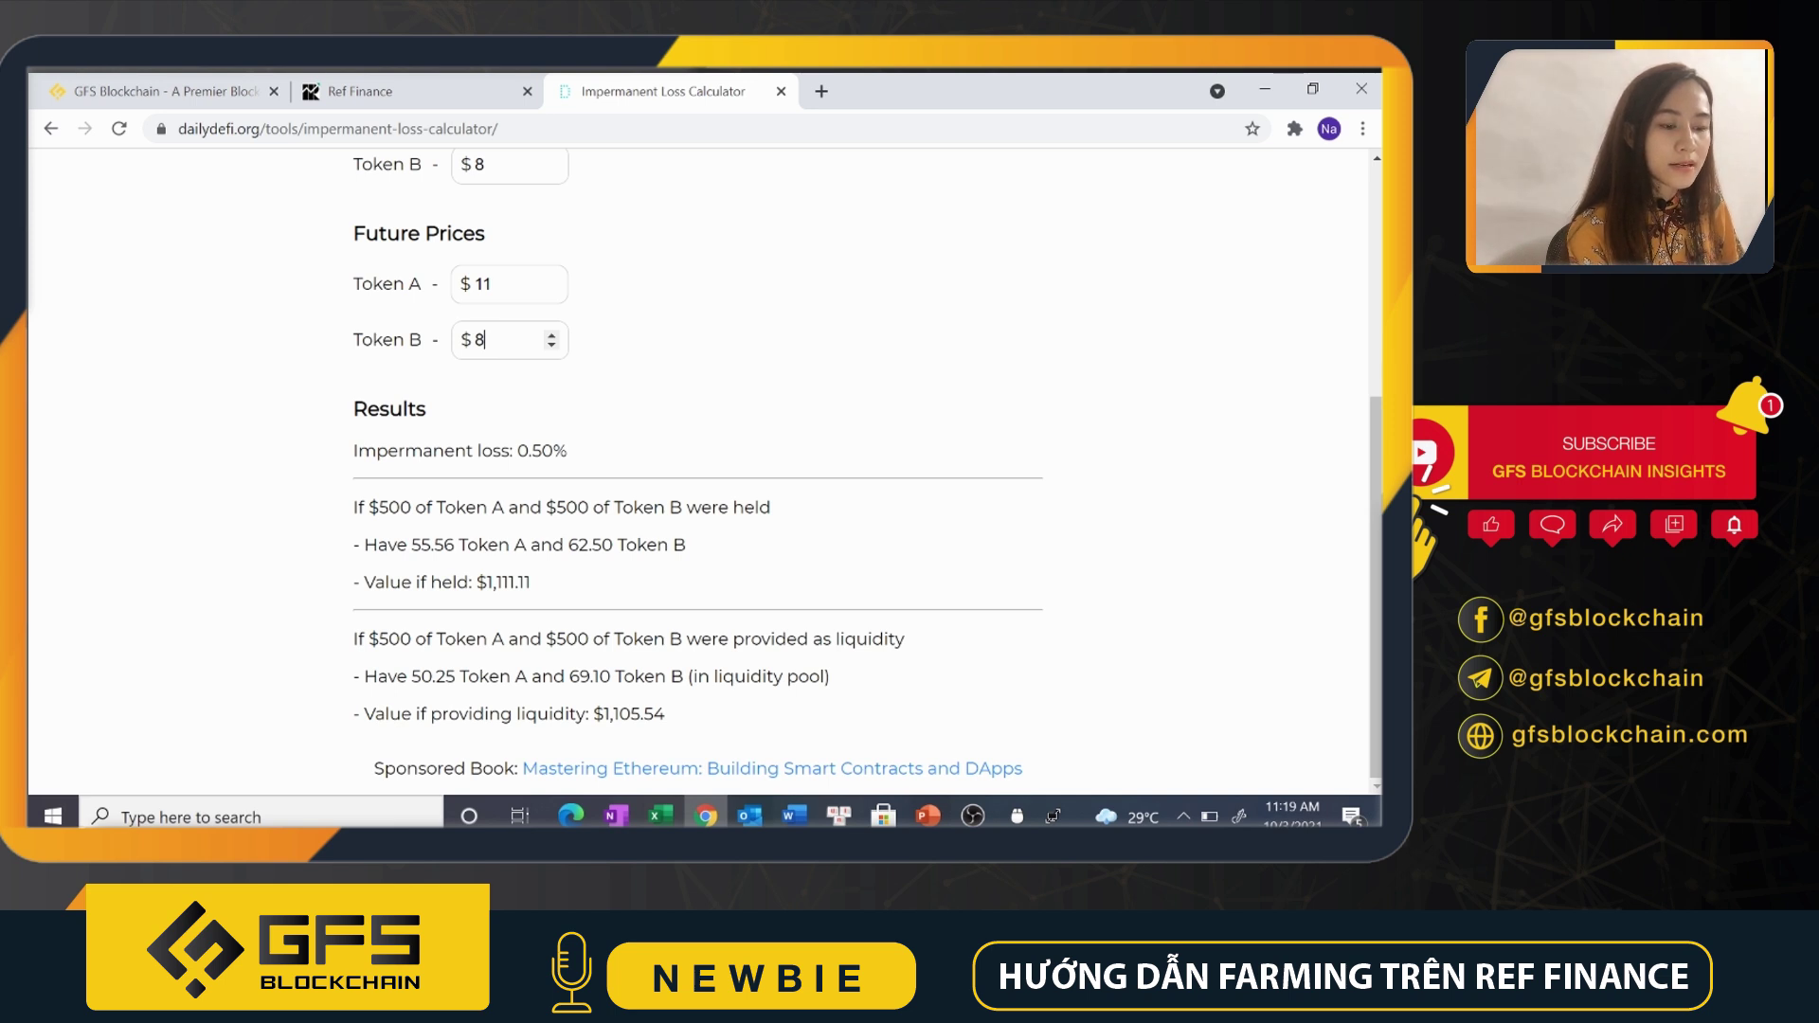
{"action": "scroll", "coordinate": [458, 244], "scroll_direction": "up", "scroll_amount": 3}
{"action": "scroll", "coordinate": [857, 403], "scroll_direction": "down", "scroll_amount": 3}
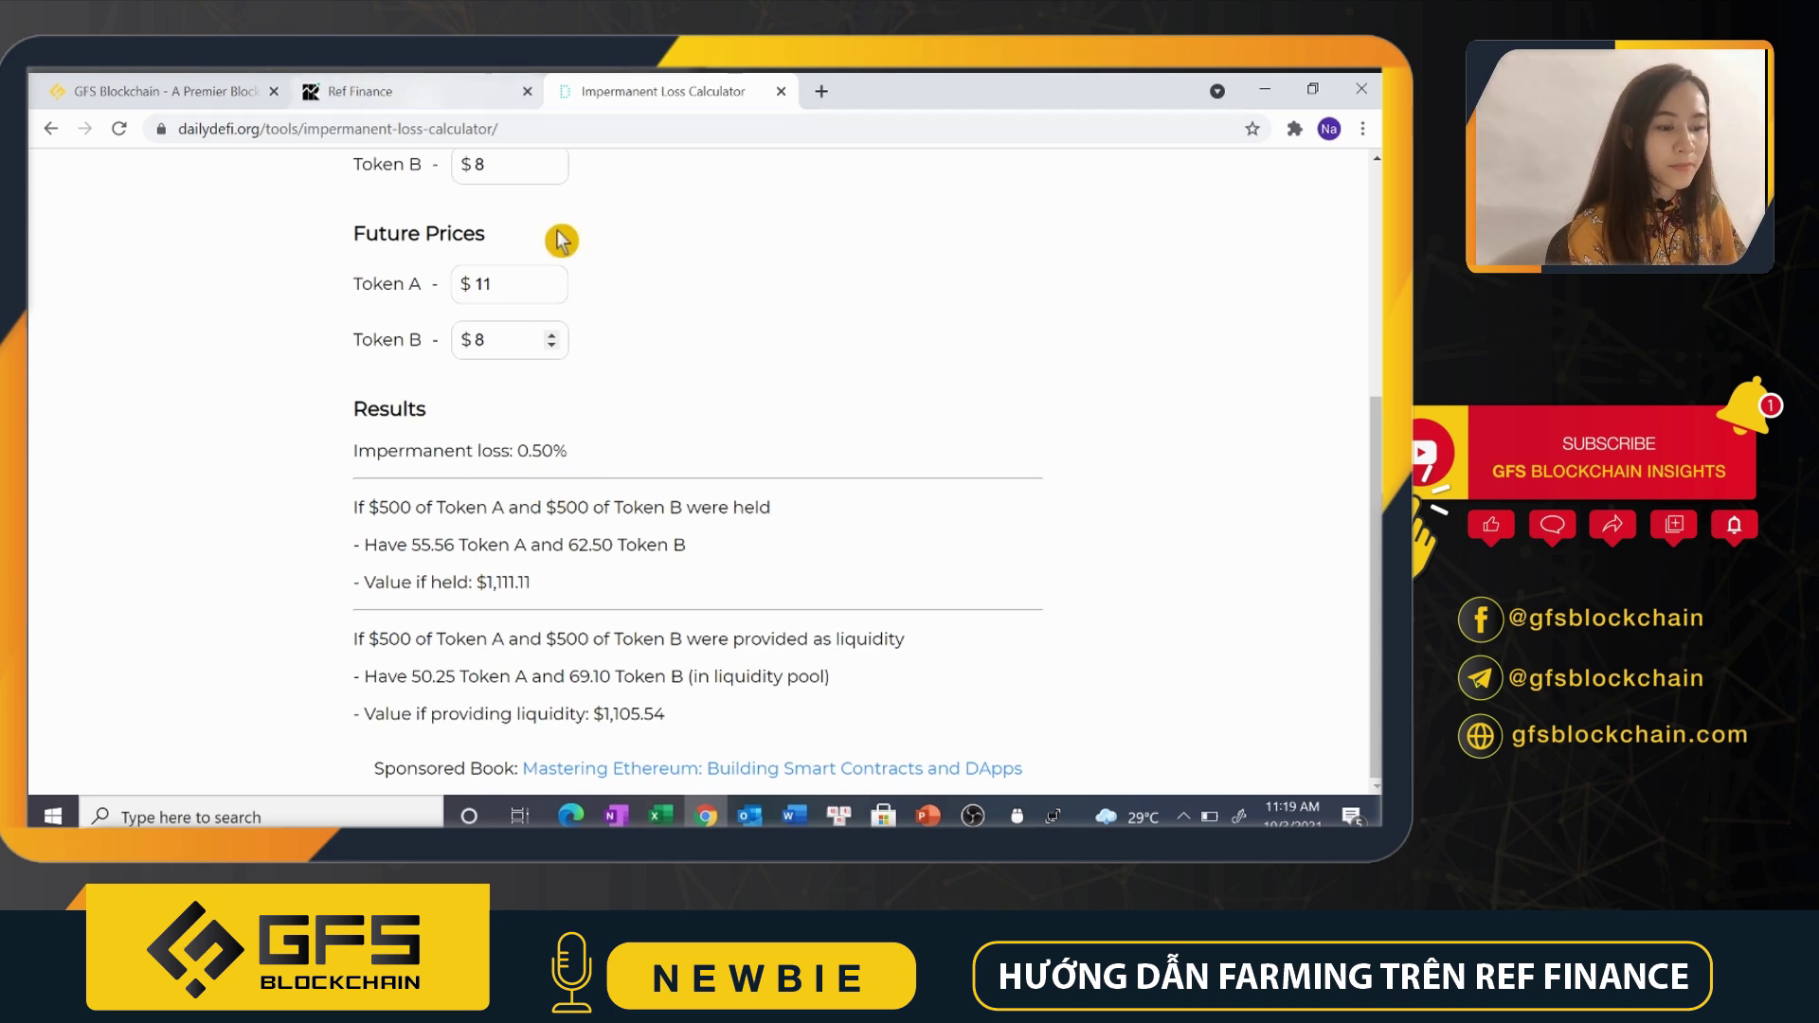
{"action": "left_click", "coordinate": [477, 104]}
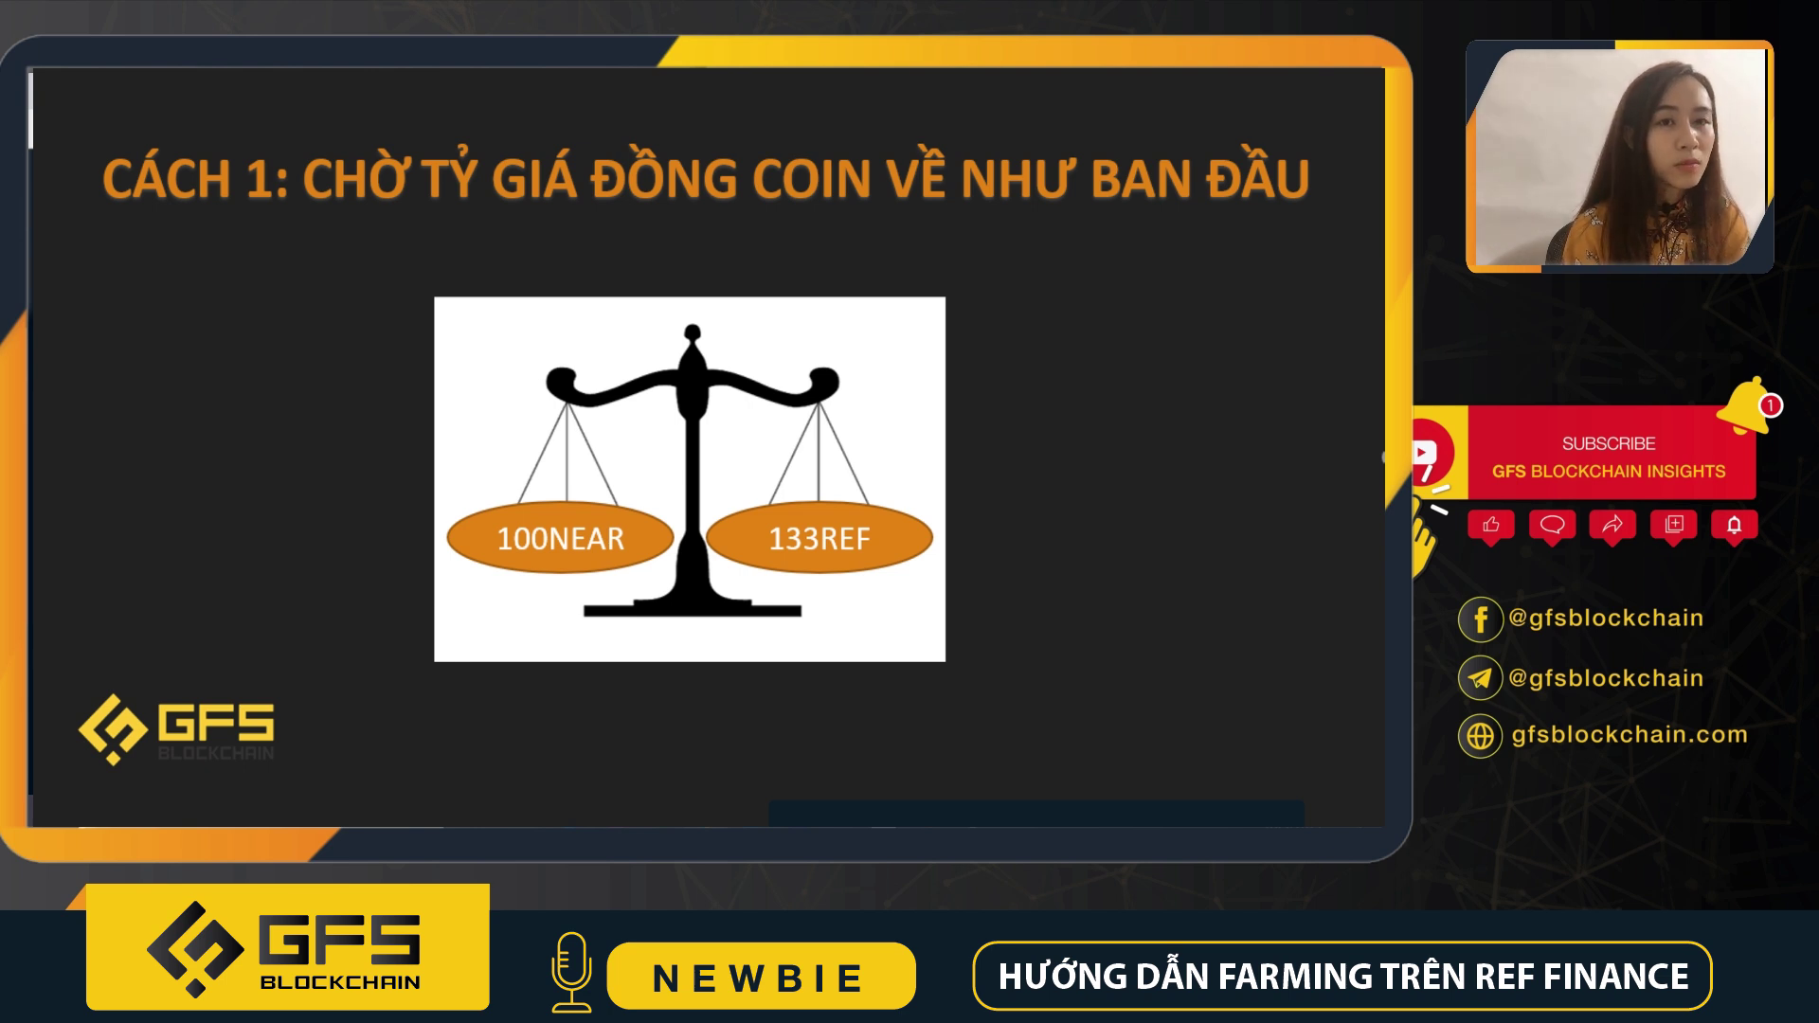
{"action": "key", "text": "Right"}
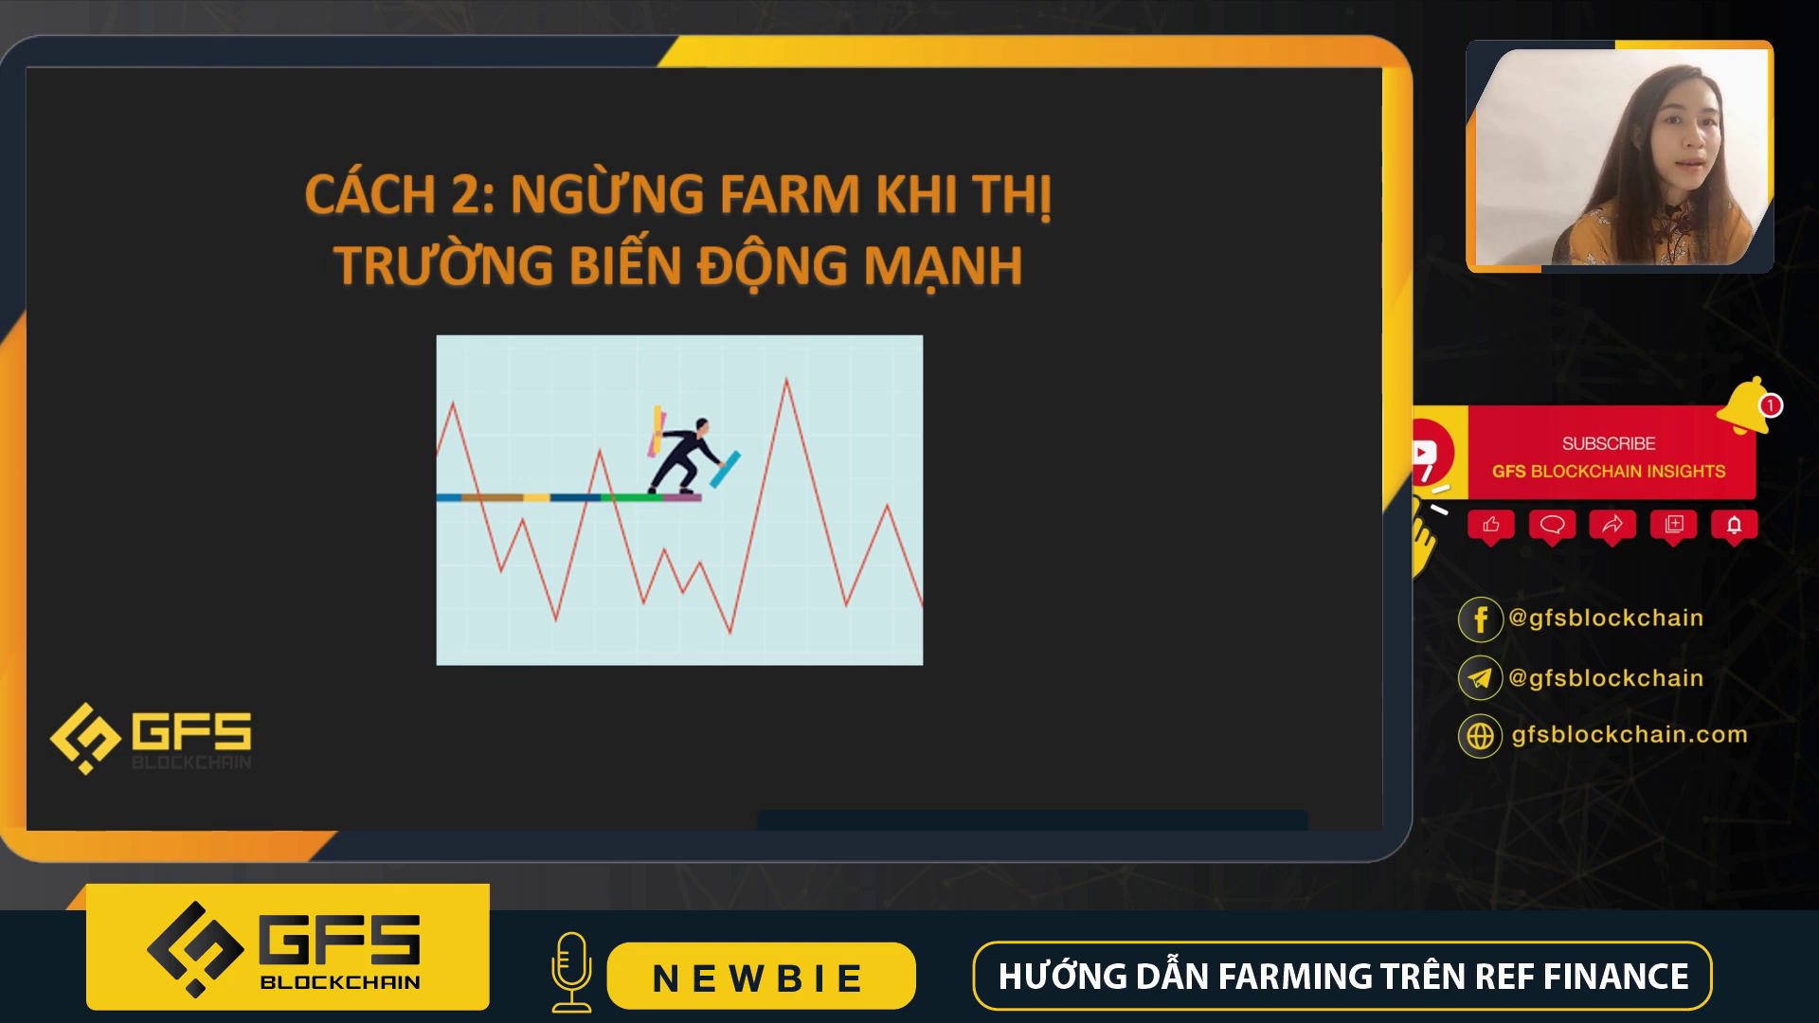
{"action": "key", "text": "alt+Tab"}
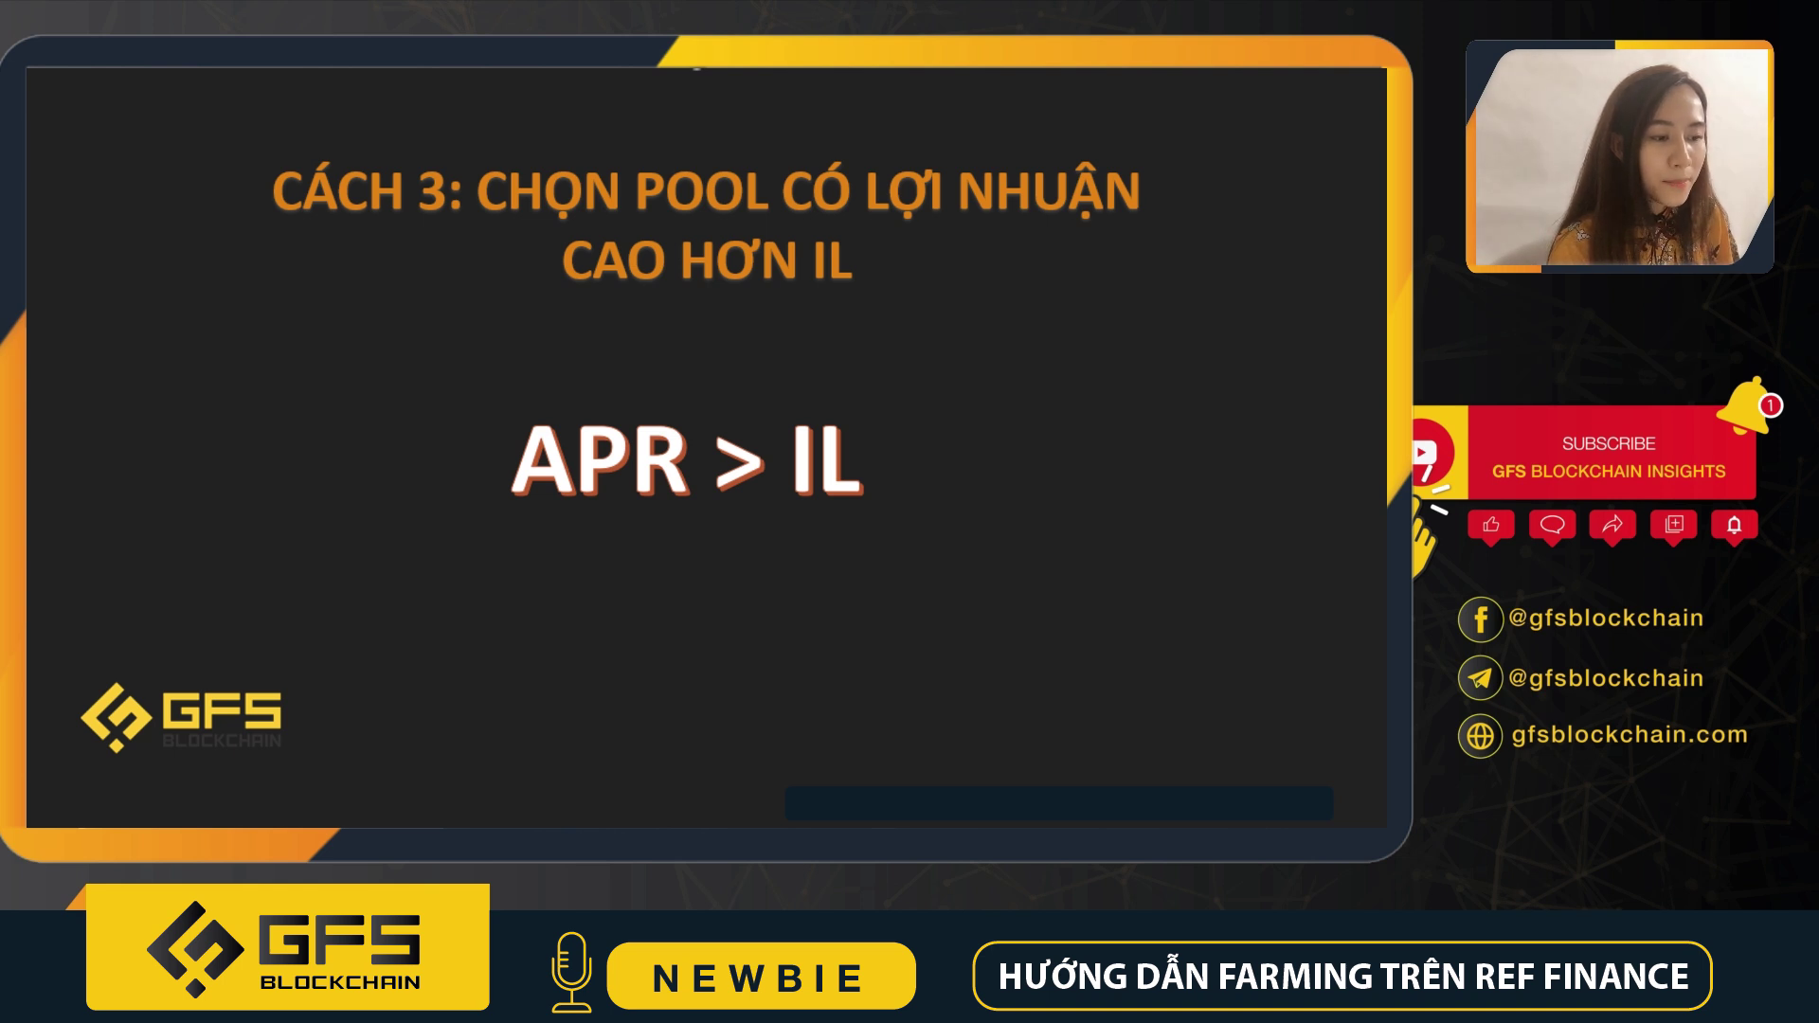
Return to the Ref Finance Farms page in the browser and view the REF-wNEAR farm
{"action": "key", "text": "alt+Tab"}
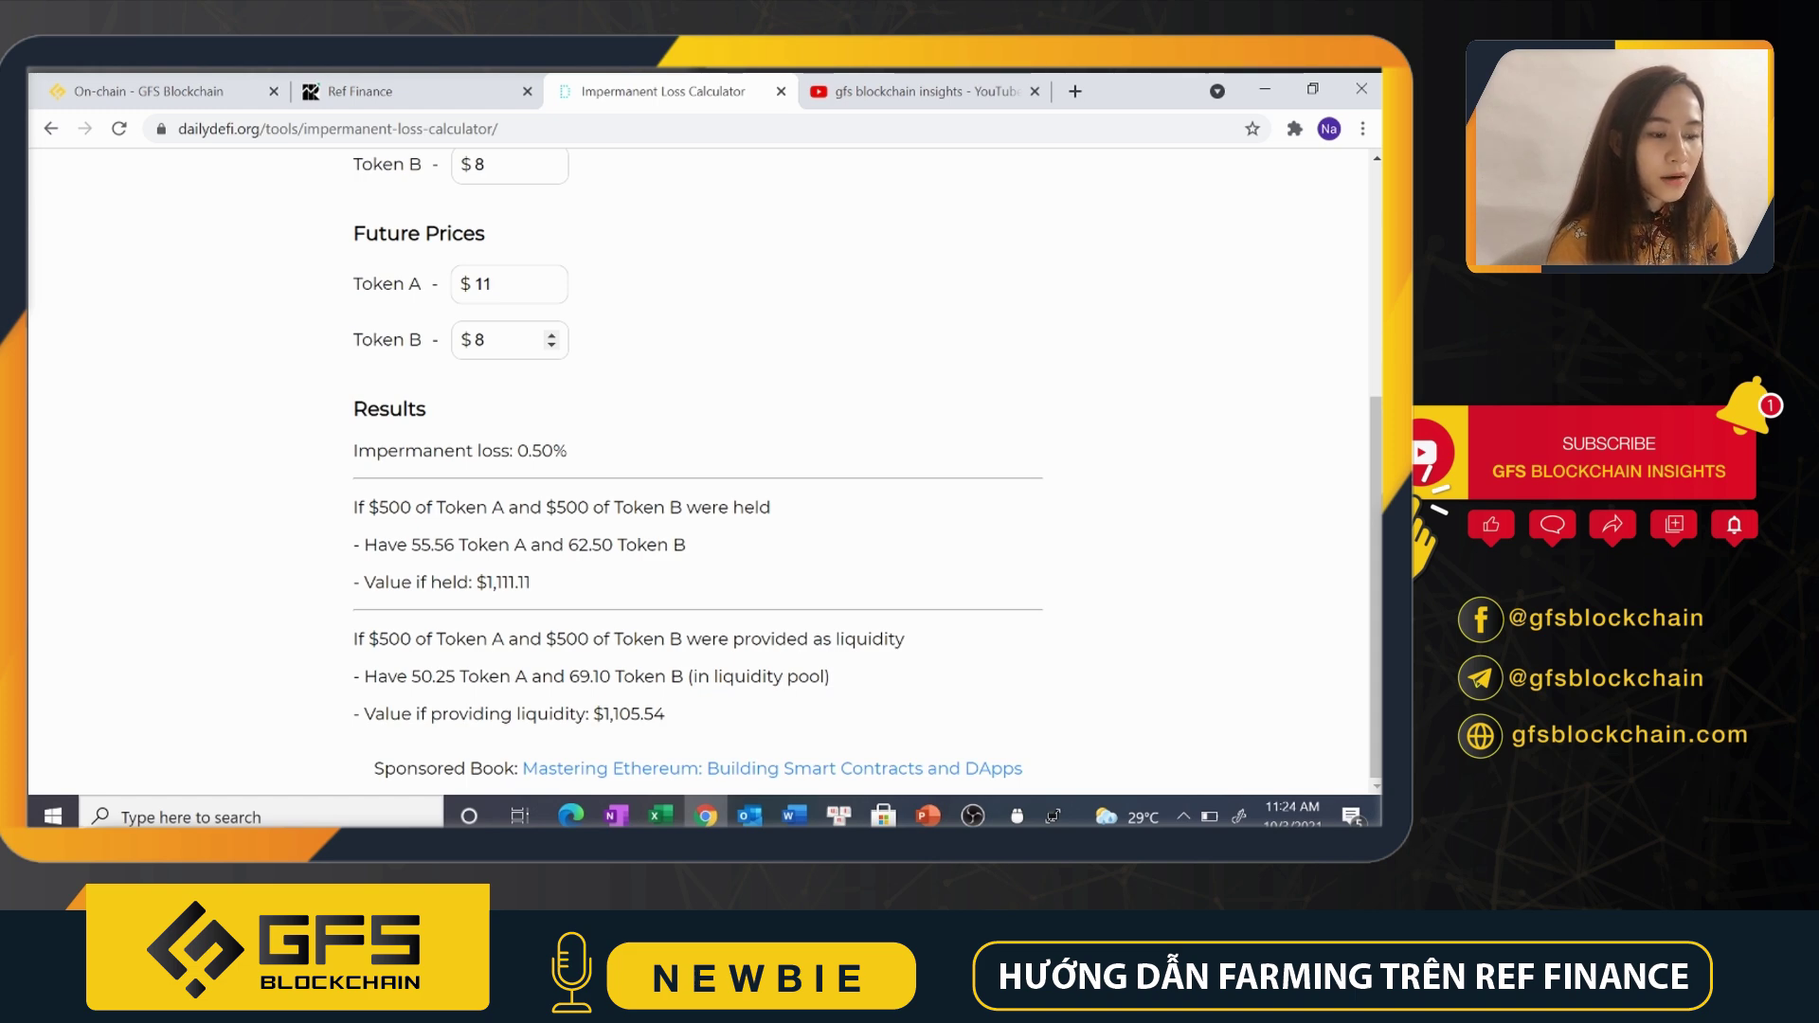
{"action": "key", "text": "ctrl+Page_Up"}
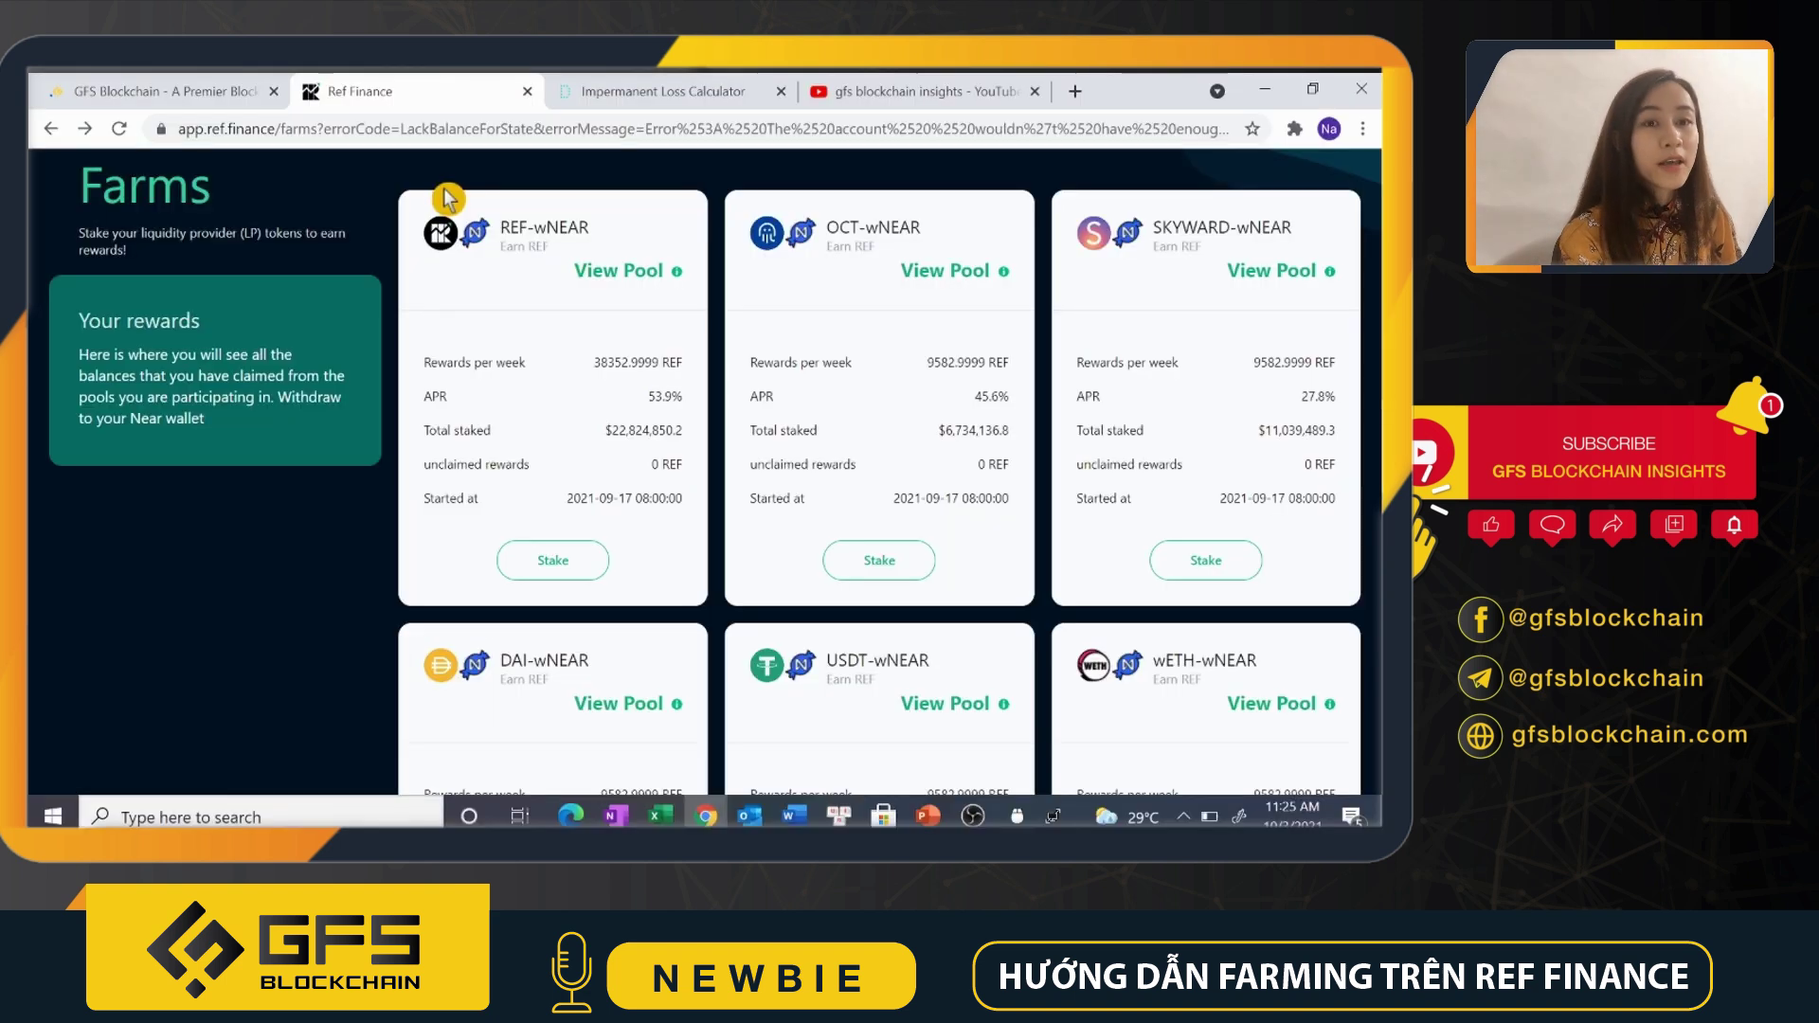
{"action": "scroll", "coordinate": [448, 199], "scroll_direction": "up", "scroll_amount": 2}
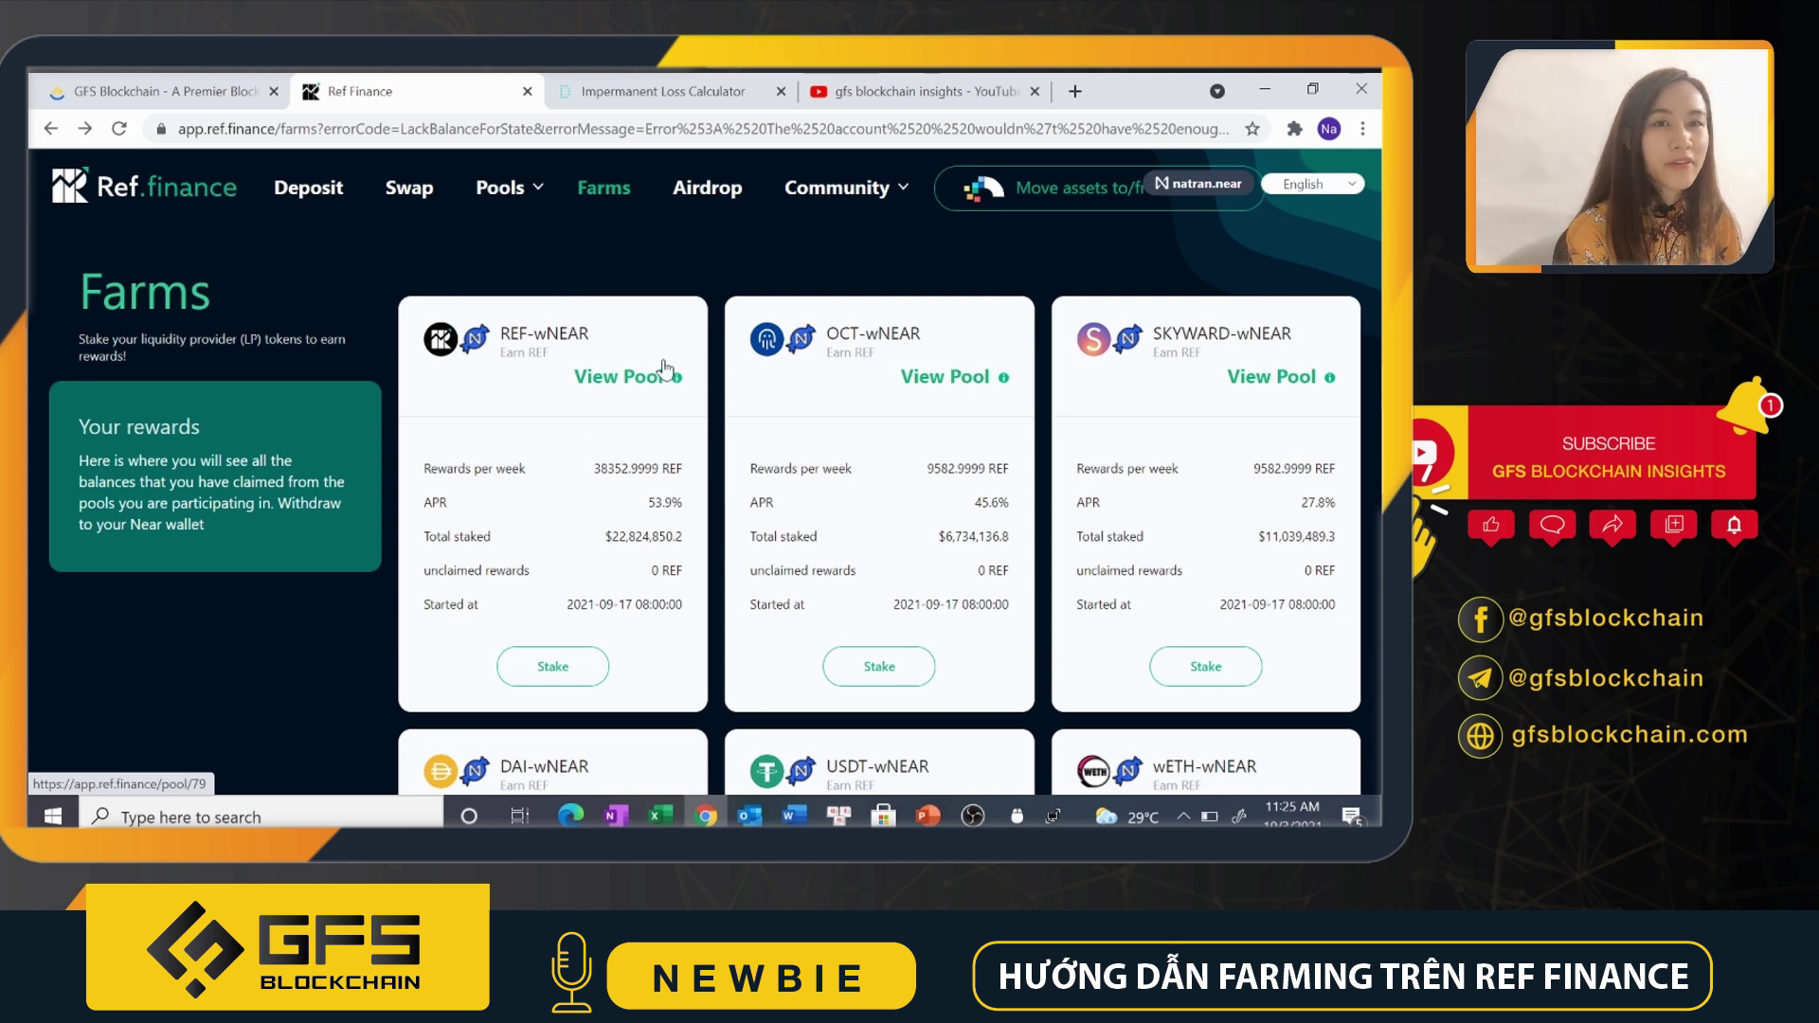